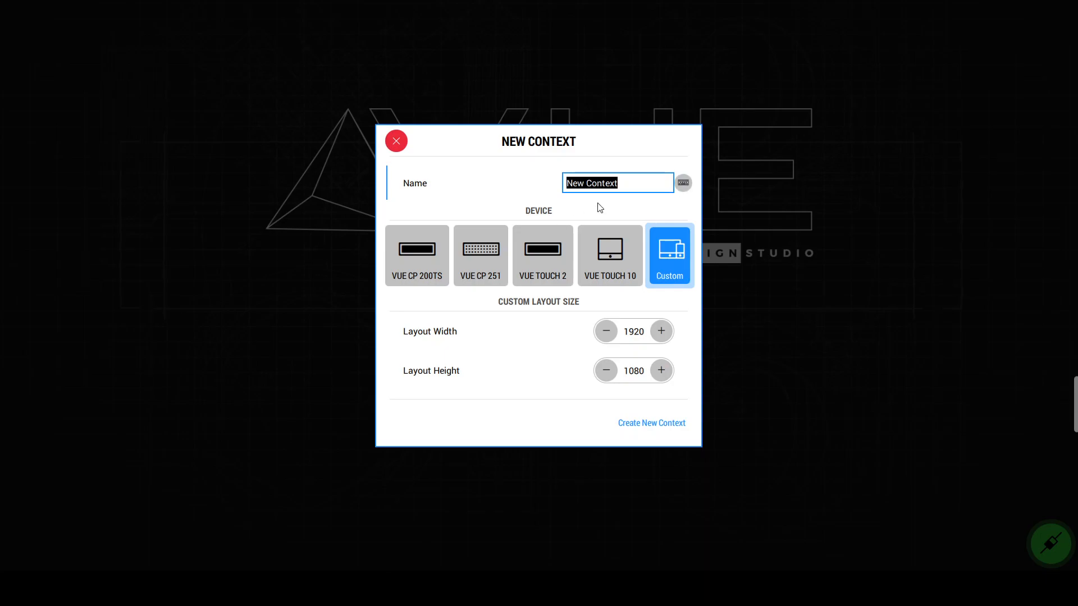
Step: Create a new context named VUE BASICS for the Custom device with a 1920 x 1080 layout
{"action": "type", "text": "VUE BASICS"}
{"action": "left_click", "coordinate": [630, 338]}
{"action": "left_click", "coordinate": [633, 369]}
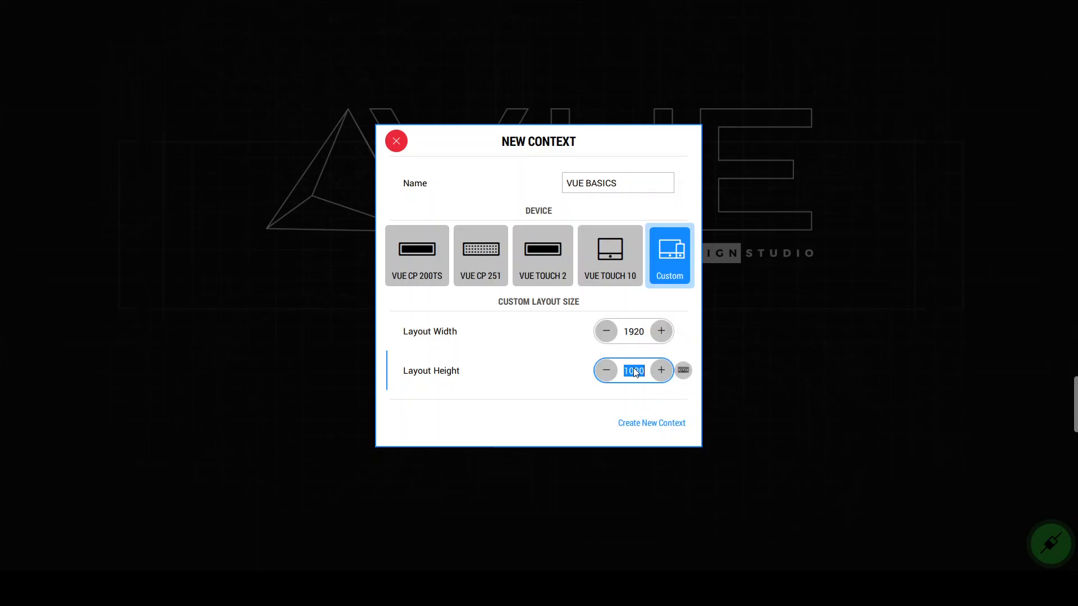
{"action": "left_click", "coordinate": [640, 425]}
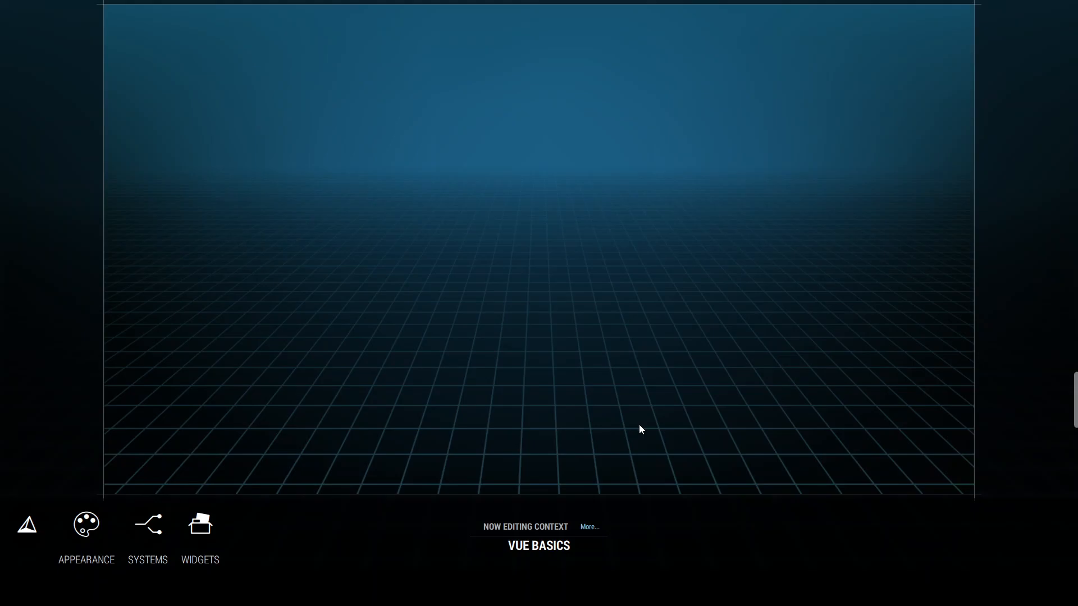
Step: Set the context's appearance font size to 16
{"action": "left_click", "coordinate": [34, 522]}
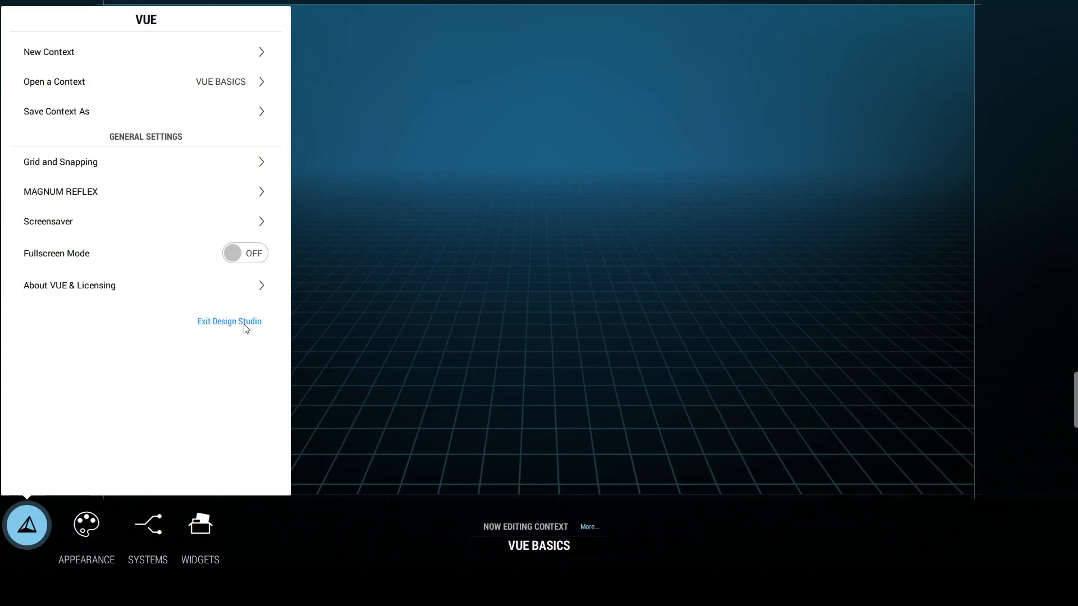
{"action": "left_click", "coordinate": [81, 530]}
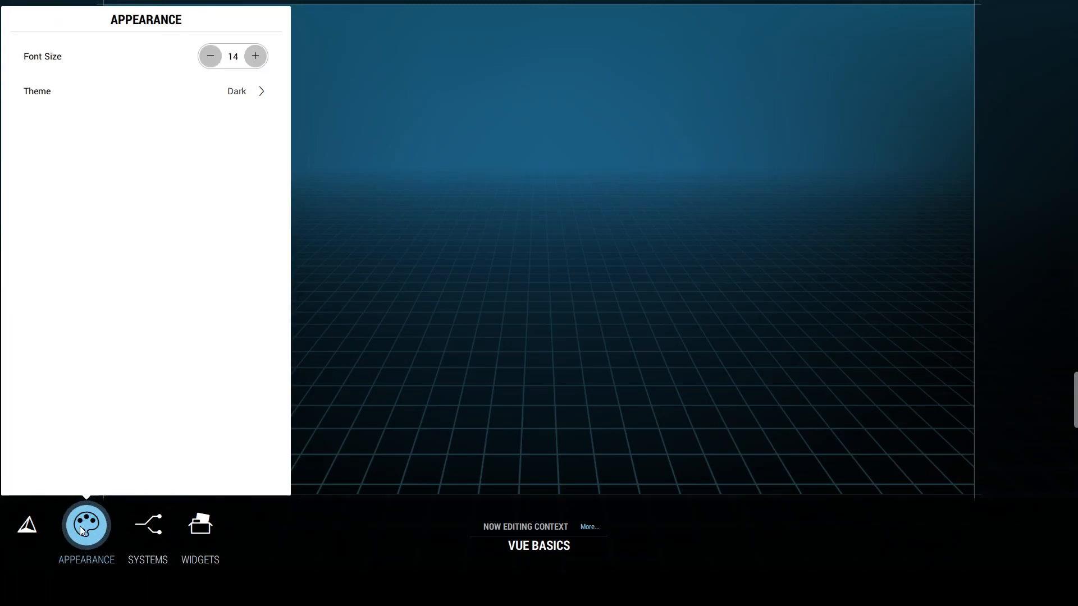
{"action": "left_click", "coordinate": [255, 55]}
{"action": "left_click", "coordinate": [256, 55]}
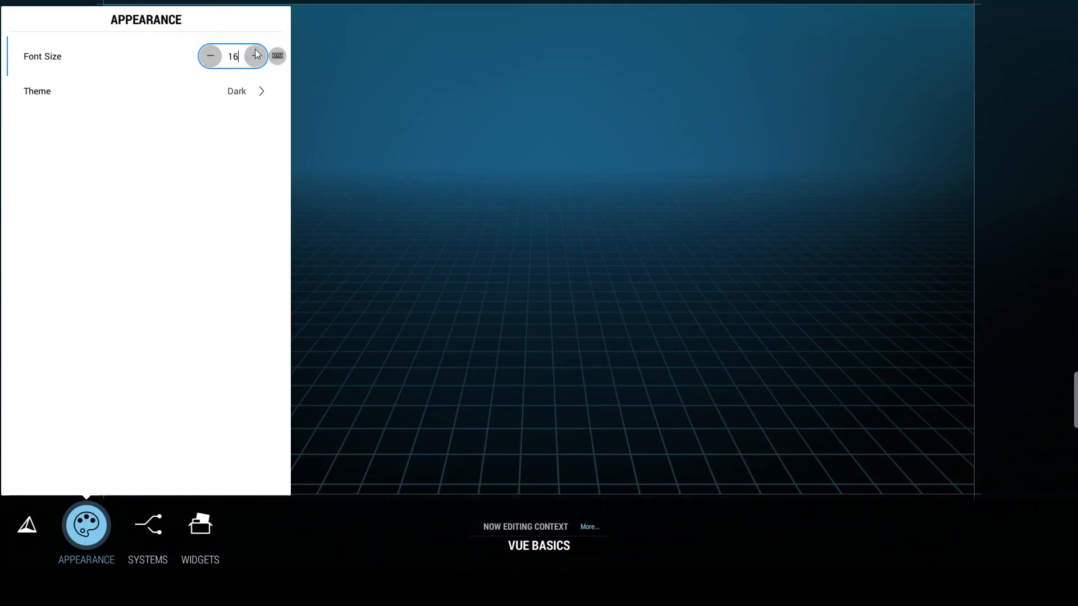
Step: Try the Bumble theme on the context, and switch the theme to Midnight Contrast
{"action": "left_click", "coordinate": [249, 85]}
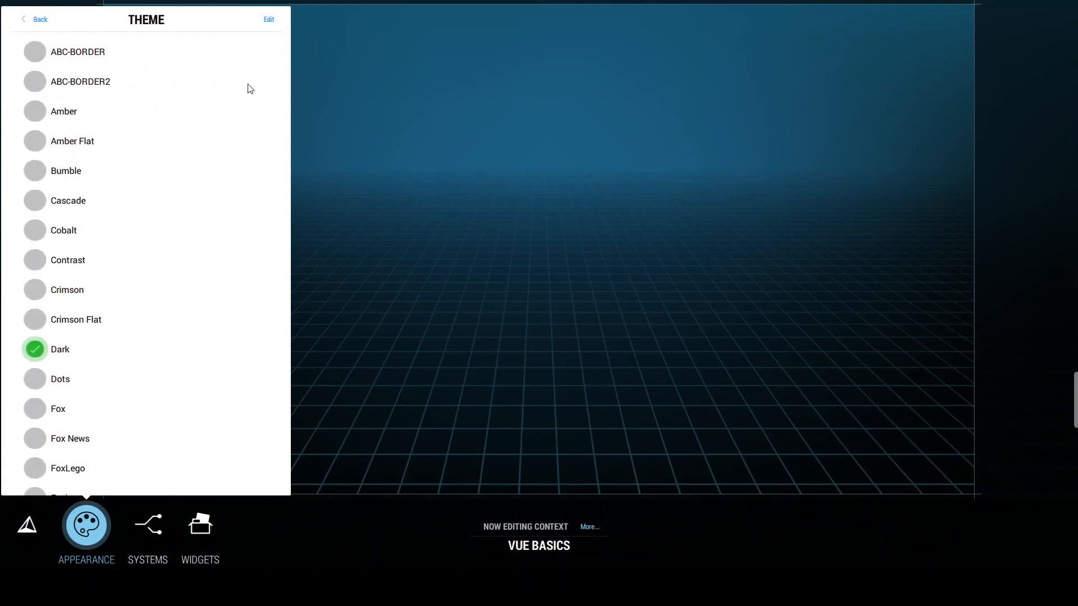
{"action": "left_click", "coordinate": [39, 167]}
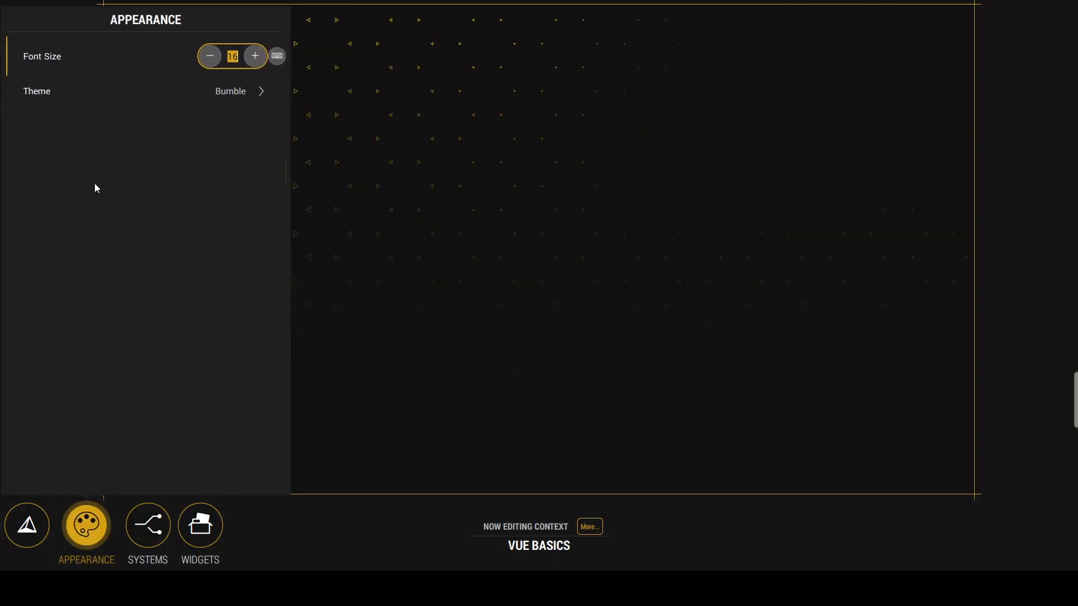
{"action": "left_click", "coordinate": [192, 93]}
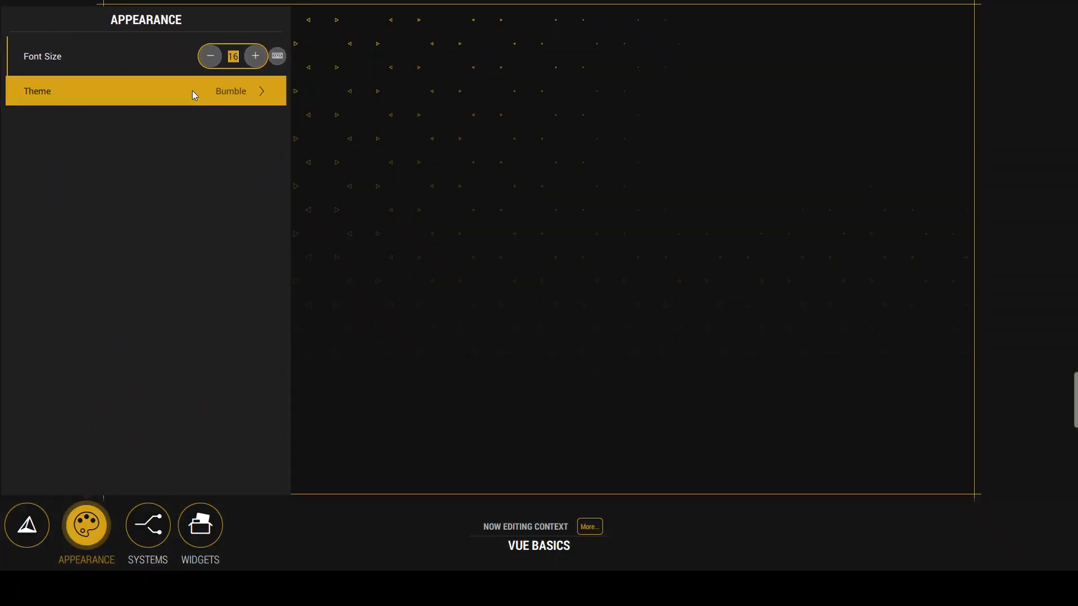
{"action": "scroll", "coordinate": [171, 272], "scroll_direction": "down", "scroll_amount": 6}
{"action": "scroll", "coordinate": [170, 272], "scroll_direction": "down", "scroll_amount": 5}
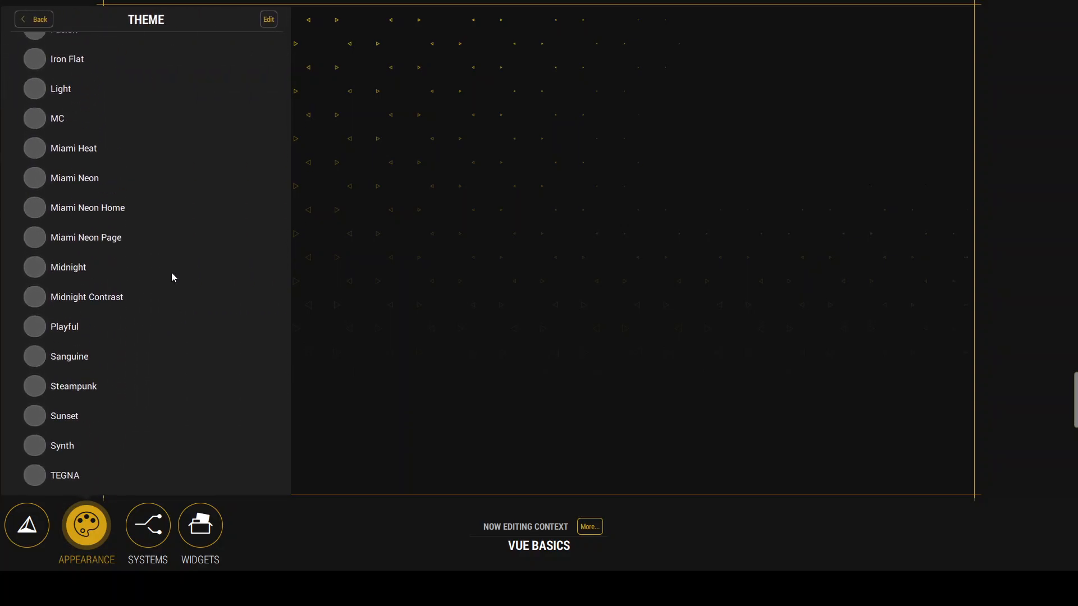
{"action": "left_click", "coordinate": [44, 302]}
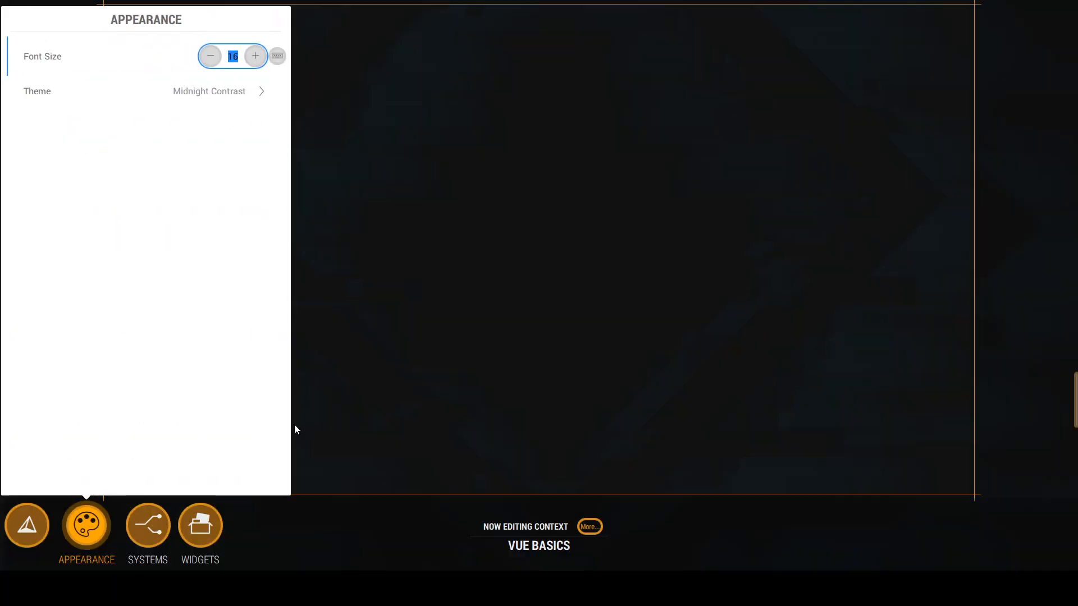
Step: Set the host of the Router Control system to 172.16.230.4
{"action": "left_click", "coordinate": [150, 514]}
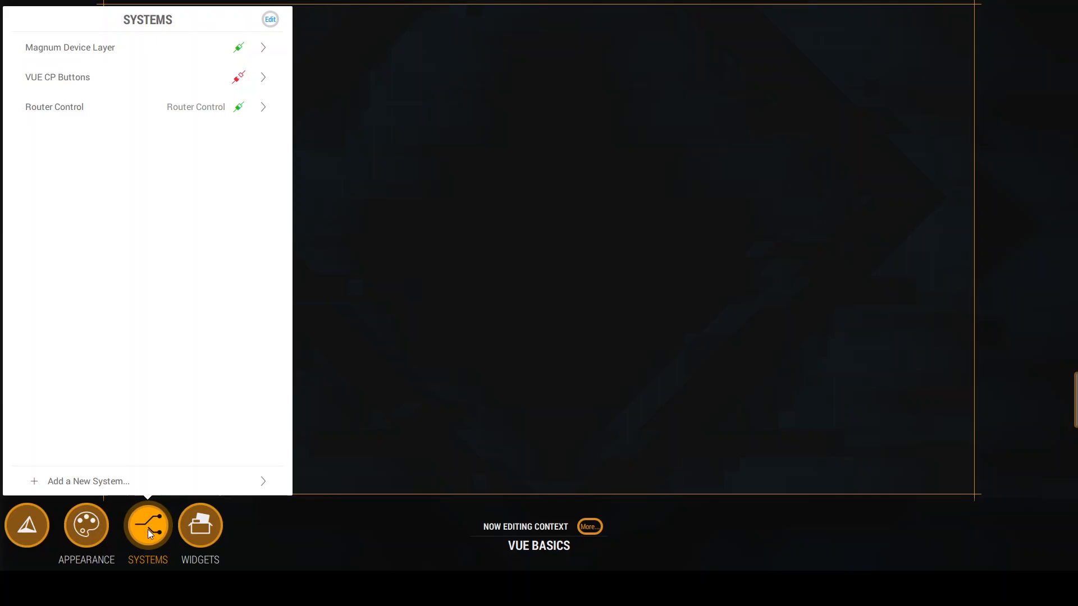
{"action": "left_click", "coordinate": [125, 107]}
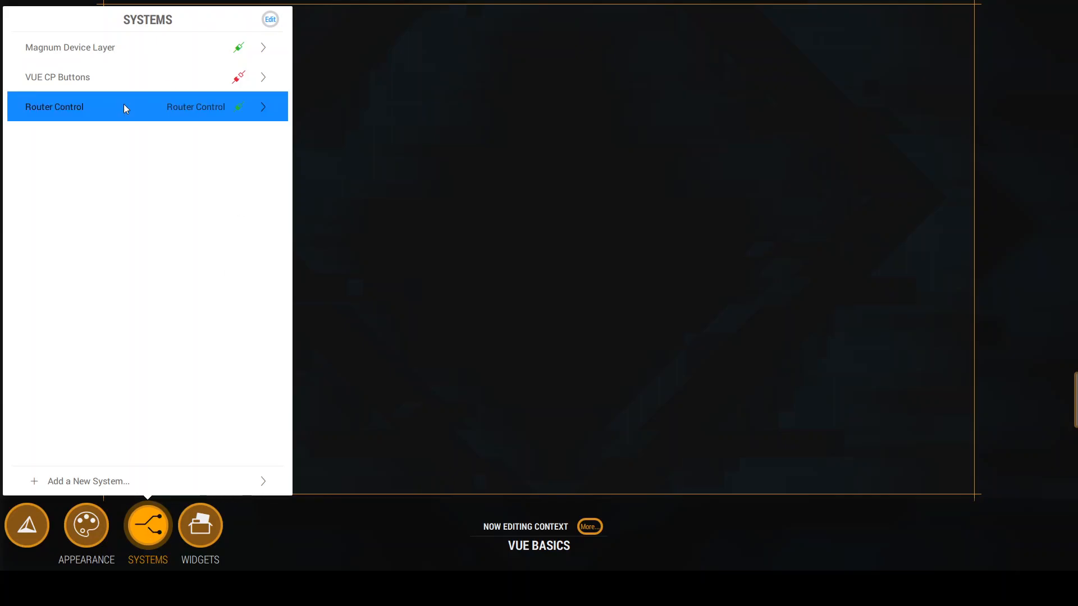
{"action": "left_click", "coordinate": [232, 130]}
{"action": "type", "text": "172.16.230.4"}
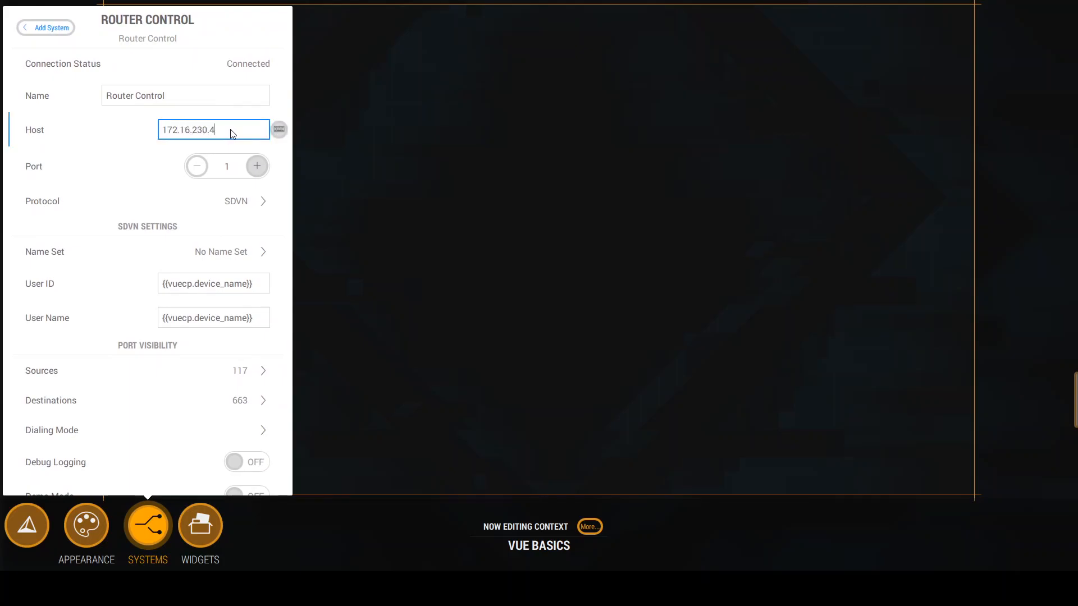
{"action": "left_click_drag", "start_coordinate": [218, 131], "coordinate": [130, 110]}
{"action": "double_click", "coordinate": [175, 117]}
{"action": "left_click", "coordinate": [175, 117]}
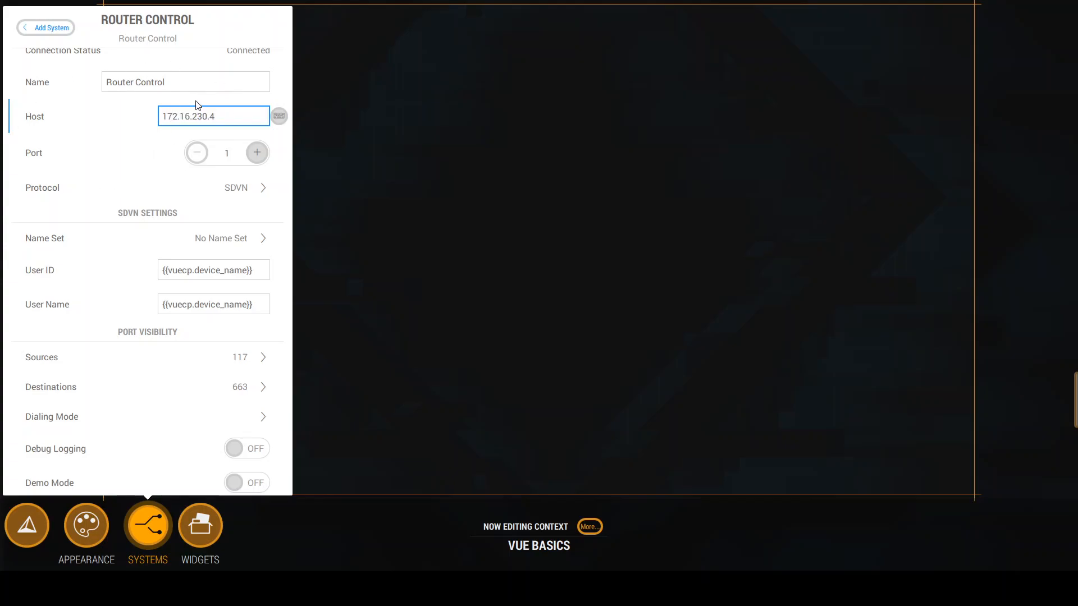
Step: Review the protocol options of the Router Control system, keep SDVN, and save and apply the settings
{"action": "left_click", "coordinate": [238, 195]}
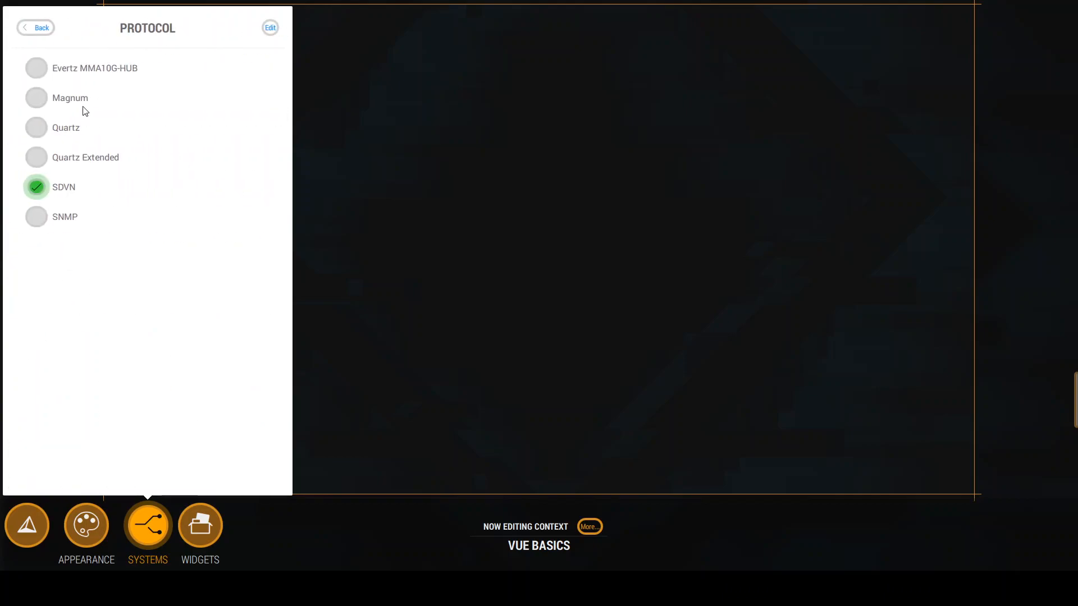
{"action": "left_click", "coordinate": [43, 31]}
{"action": "scroll", "coordinate": [91, 252], "scroll_direction": "down", "scroll_amount": 3}
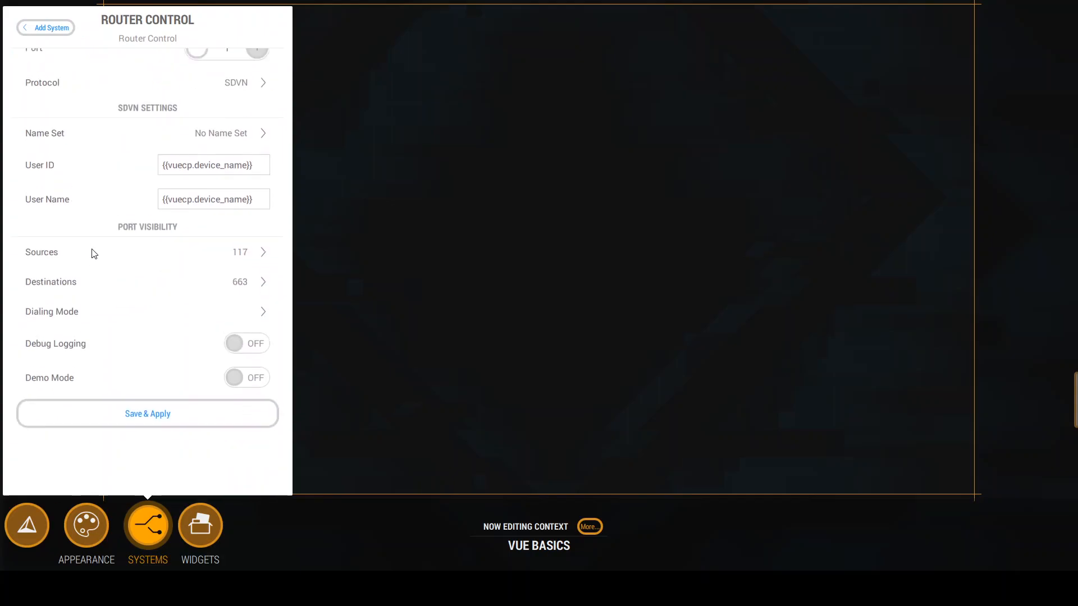
{"action": "left_click", "coordinate": [119, 481]}
Step: Assign the Demo name set to the Router Control system
{"action": "left_click", "coordinate": [68, 107]}
{"action": "left_click", "coordinate": [223, 251]}
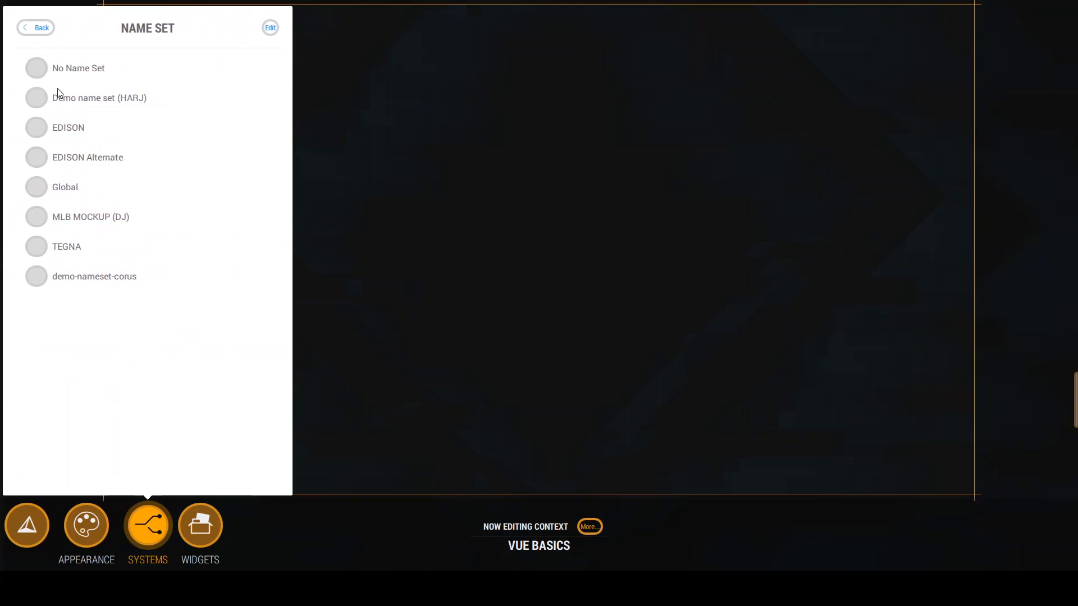
{"action": "left_click", "coordinate": [54, 98]}
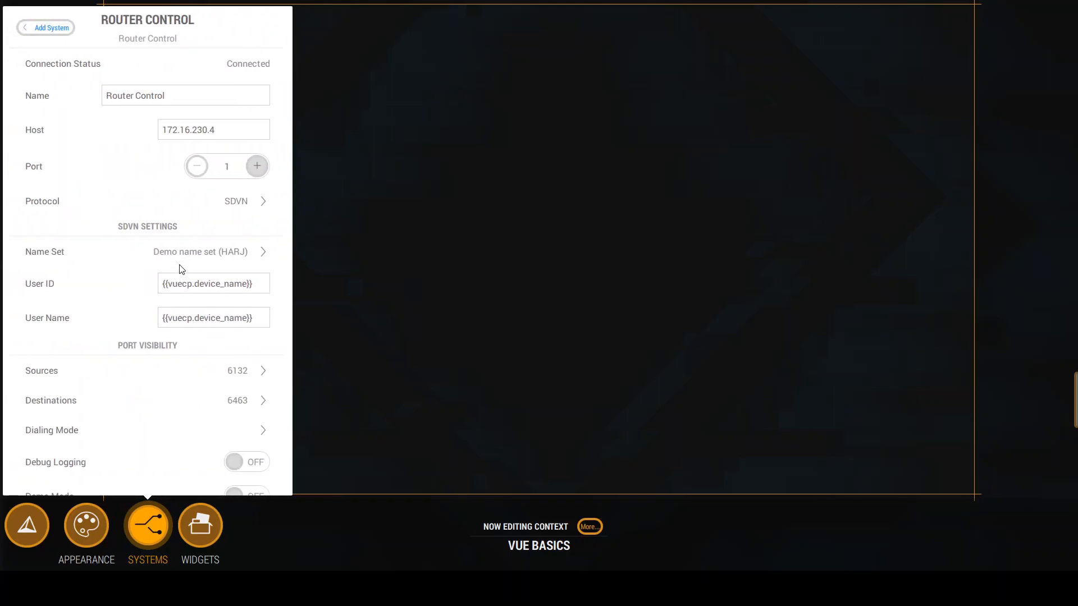
Step: Check the router's list of sources under port visibility, and save and apply the Router Control settings
{"action": "scroll", "coordinate": [178, 262], "scroll_direction": "down", "scroll_amount": 2}
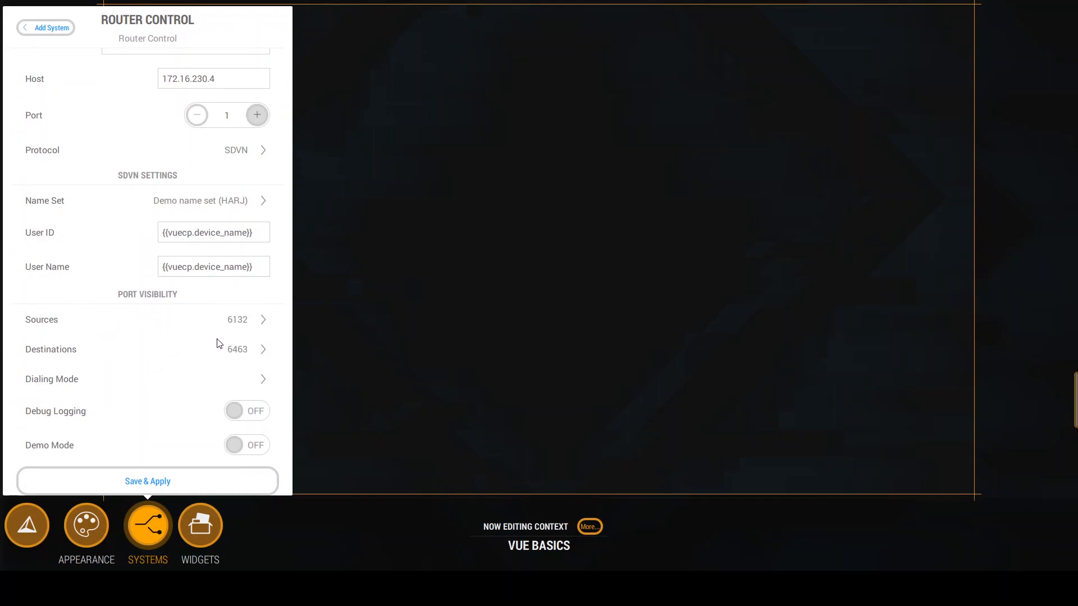
{"action": "left_click", "coordinate": [194, 322]}
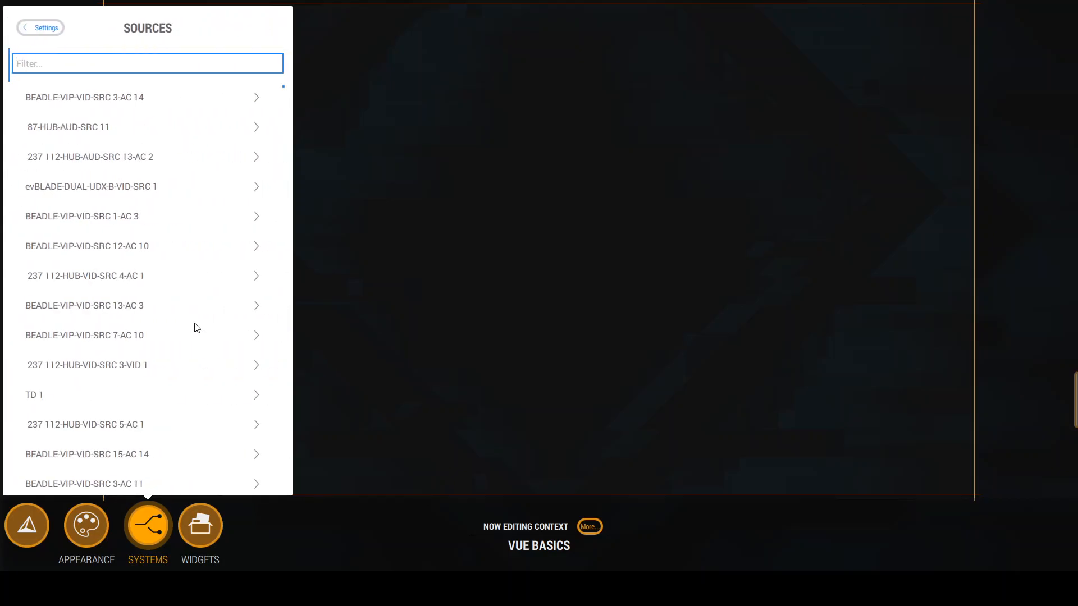
{"action": "left_click", "coordinate": [41, 28]}
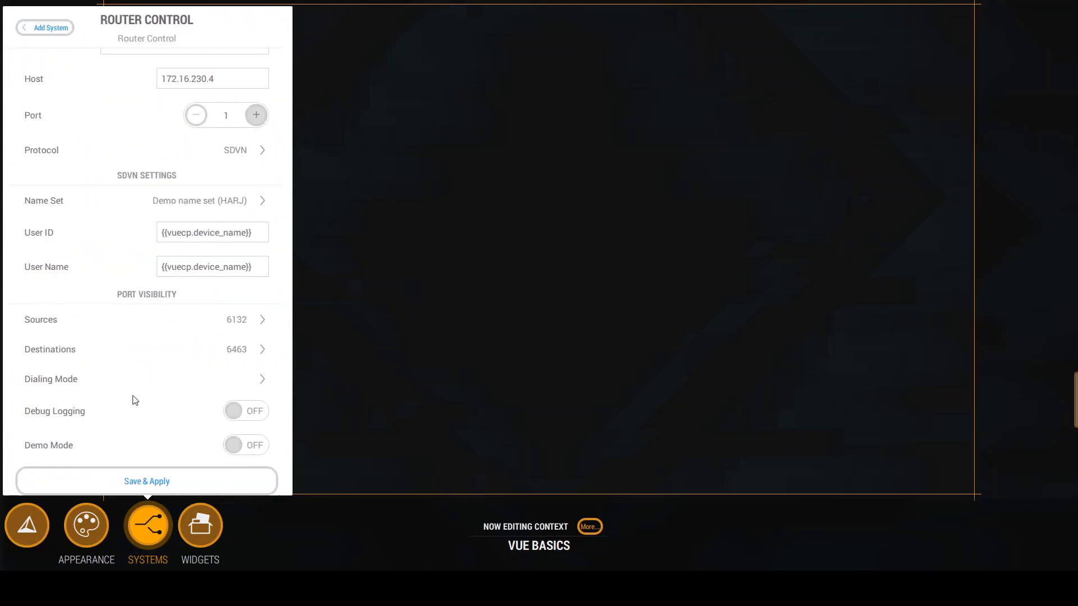
{"action": "left_click", "coordinate": [148, 482]}
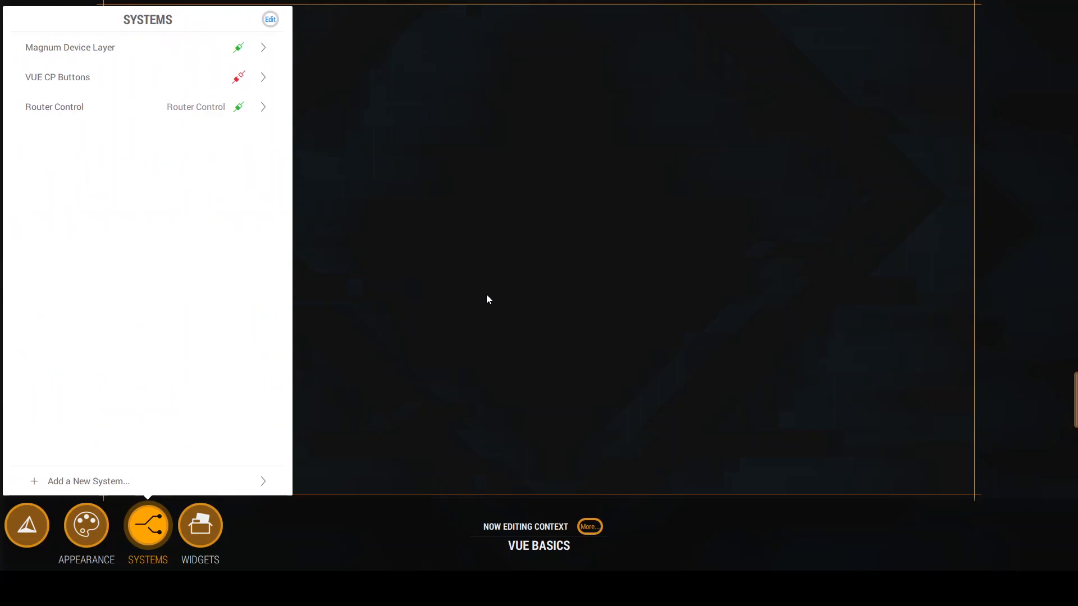
{"action": "left_click", "coordinate": [80, 488]}
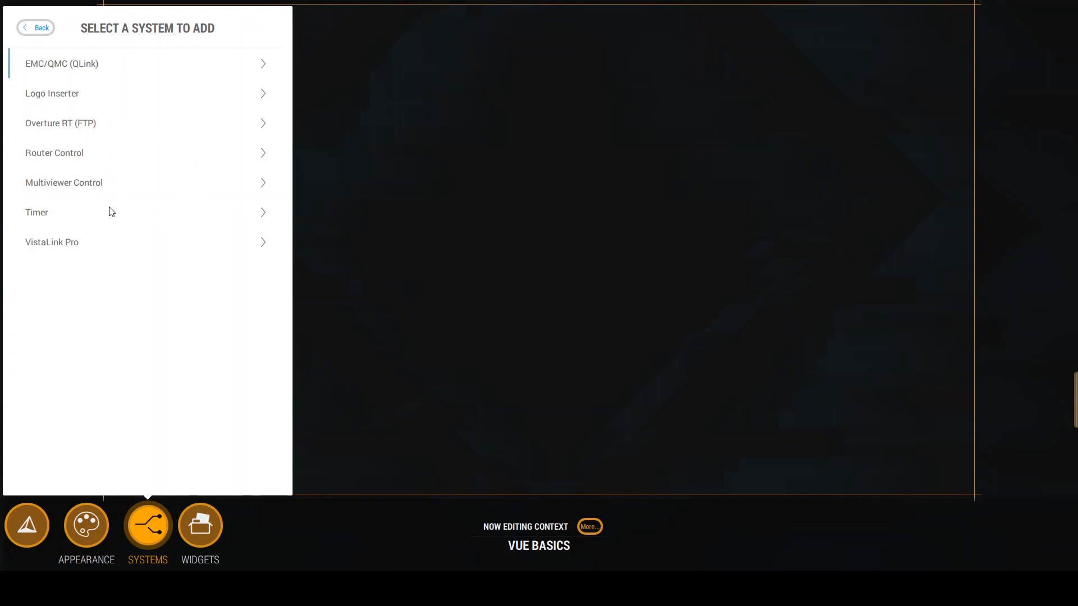
{"action": "left_click", "coordinate": [41, 29]}
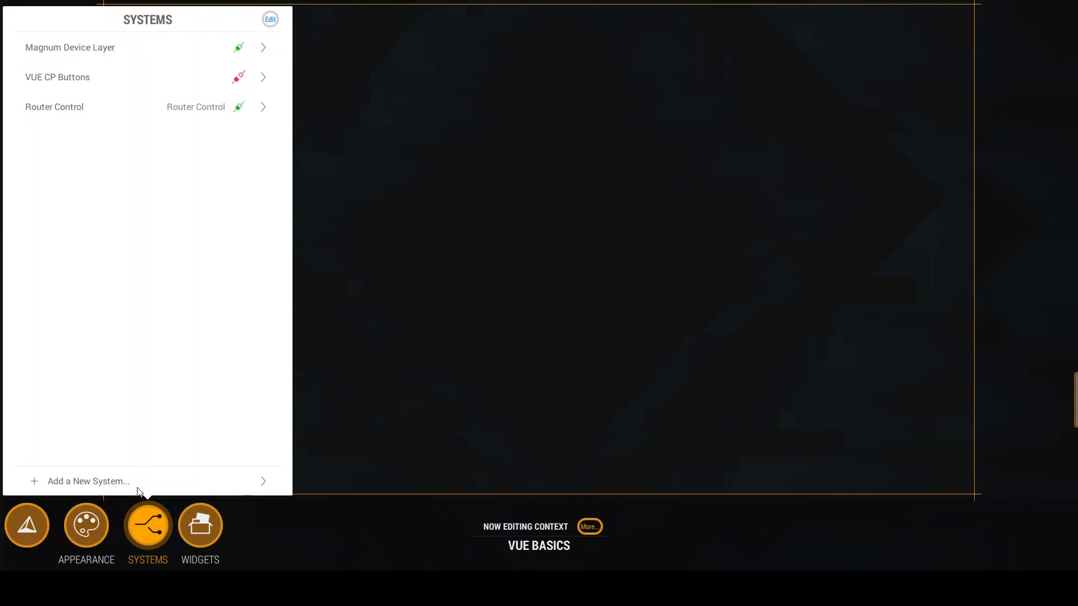
Step: Place a Stack widget from the graphical elements on the layout canvas
{"action": "left_click", "coordinate": [181, 527]}
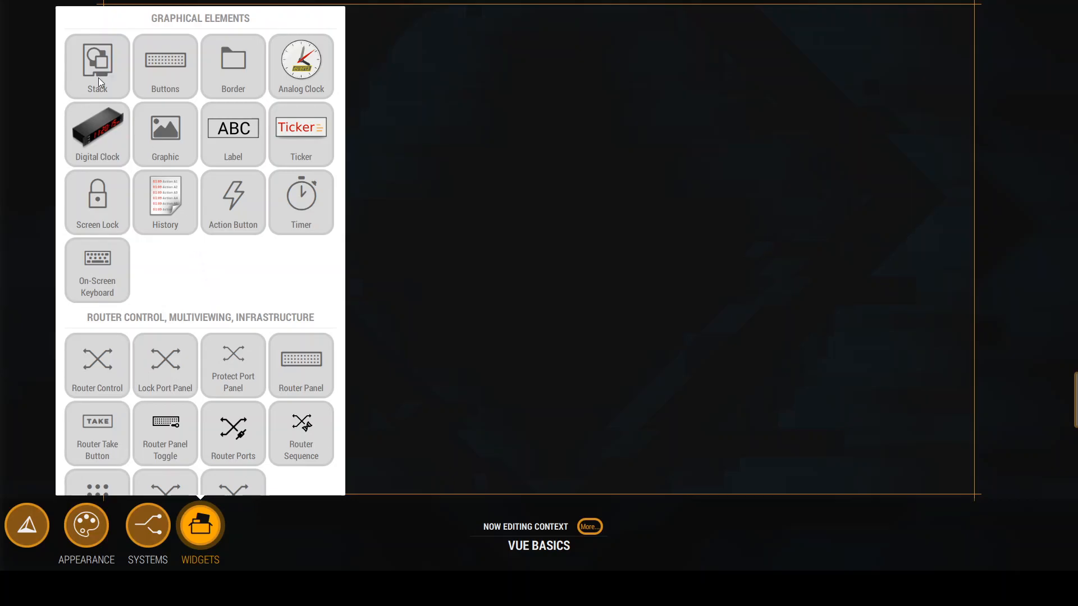
{"action": "left_click_drag", "start_coordinate": [90, 68], "coordinate": [264, 152]}
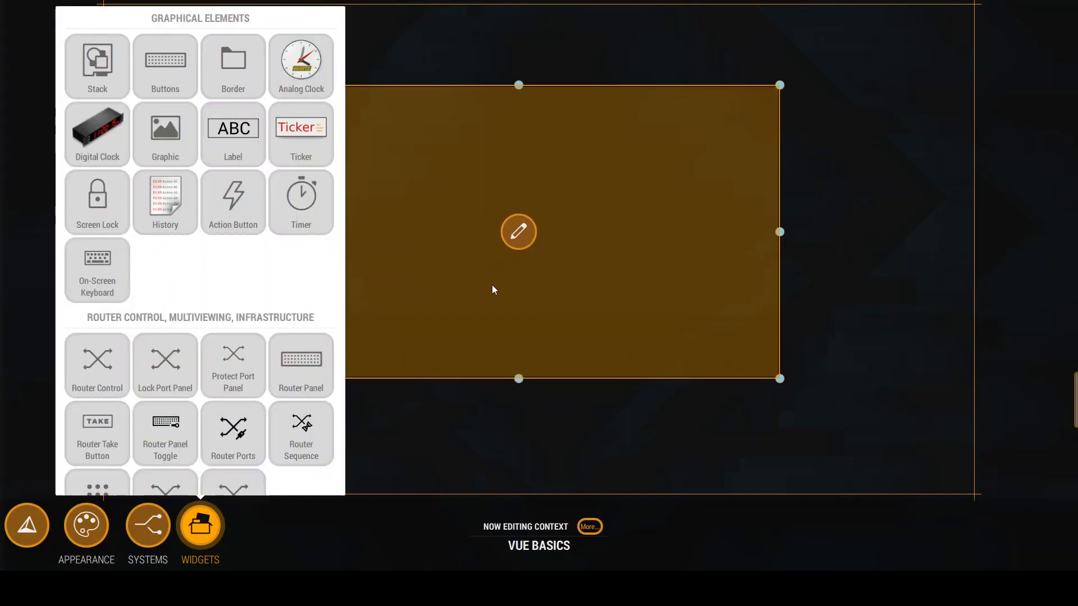
{"action": "left_click", "coordinate": [492, 285]}
{"action": "left_click", "coordinate": [413, 399]}
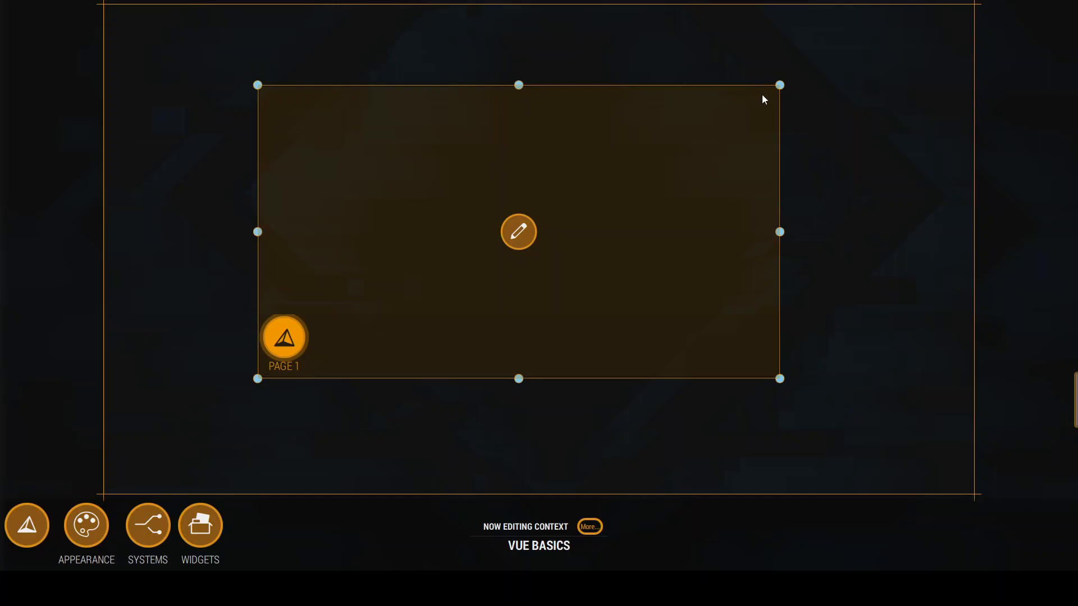
Step: Enlarge the stack widget by moving its two upper corners outward
{"action": "left_click_drag", "start_coordinate": [780, 84], "coordinate": [889, 63]}
{"action": "left_click_drag", "start_coordinate": [258, 63], "coordinate": [189, 41]}
{"action": "left_click", "coordinate": [457, 269]}
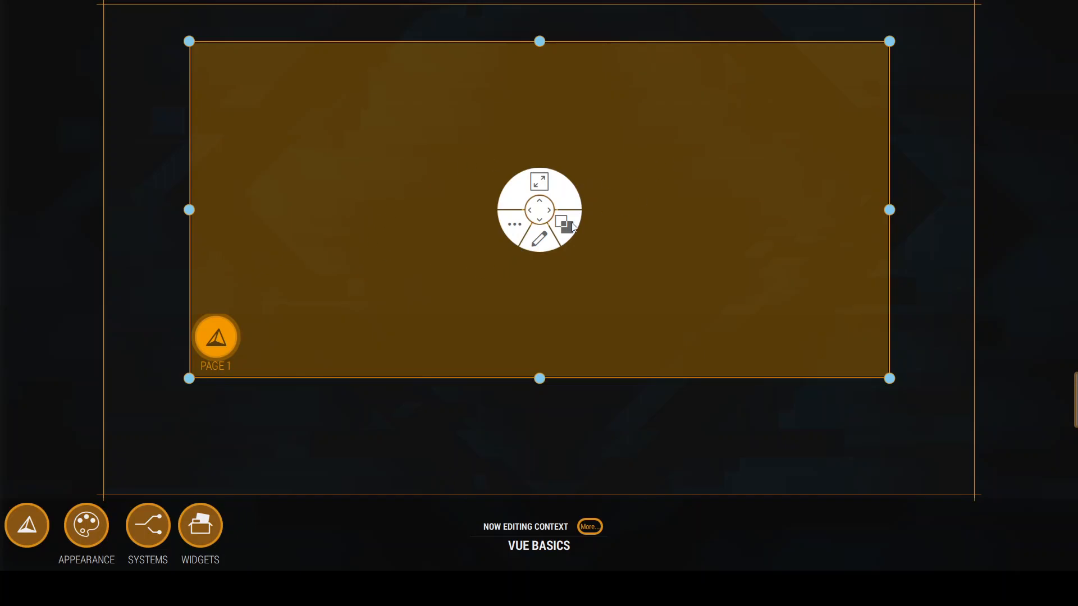
{"action": "left_click", "coordinate": [527, 233]}
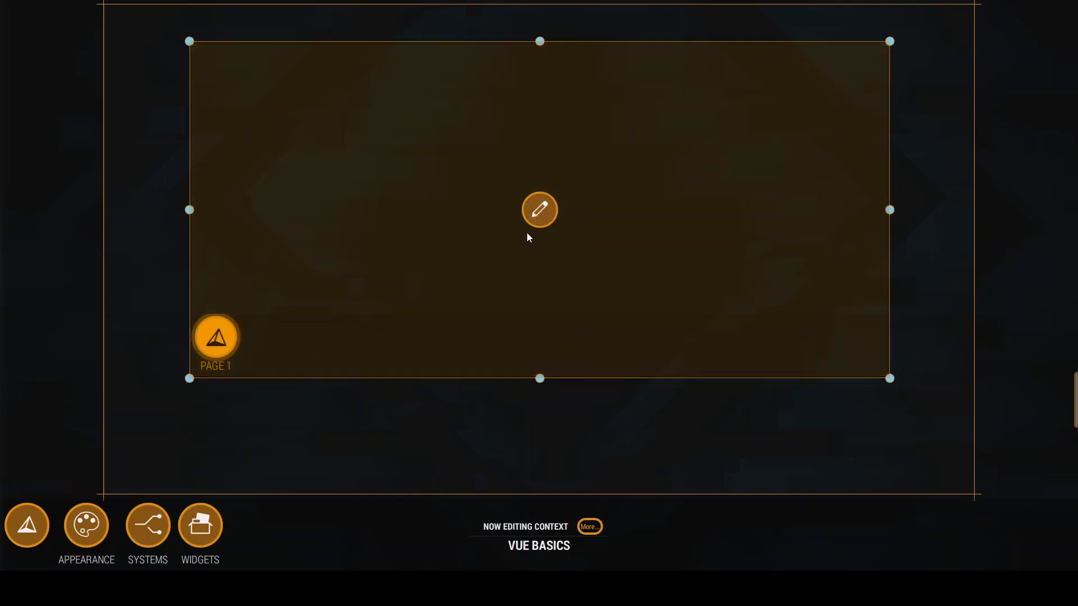
Step: Stretch the stack widget with its resize ring until it fills the whole layout canvas on all four sides
{"action": "left_click", "coordinate": [547, 264]}
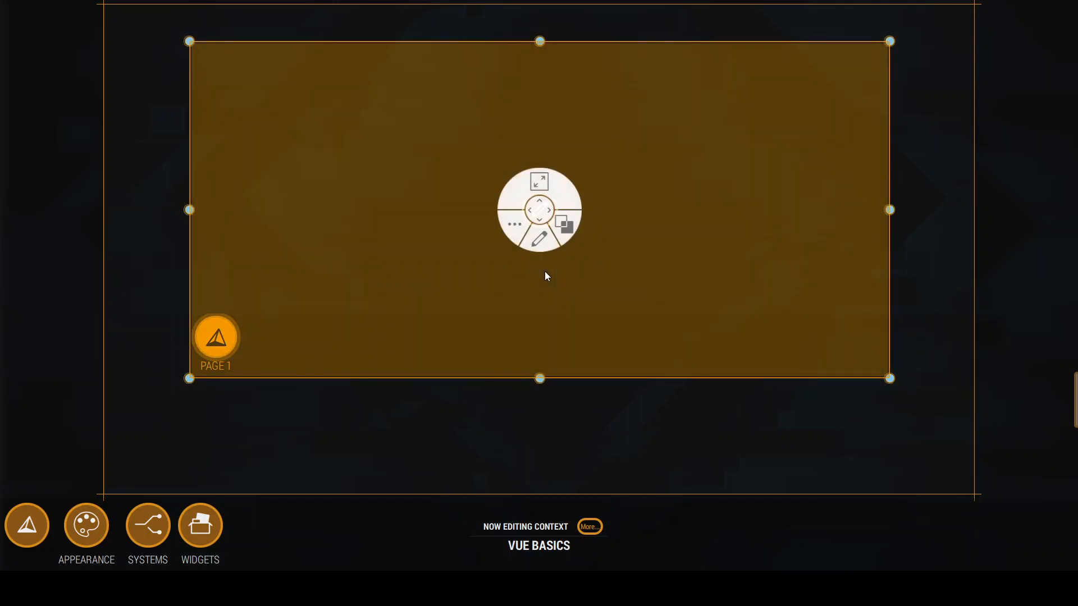
{"action": "left_click", "coordinate": [539, 186]}
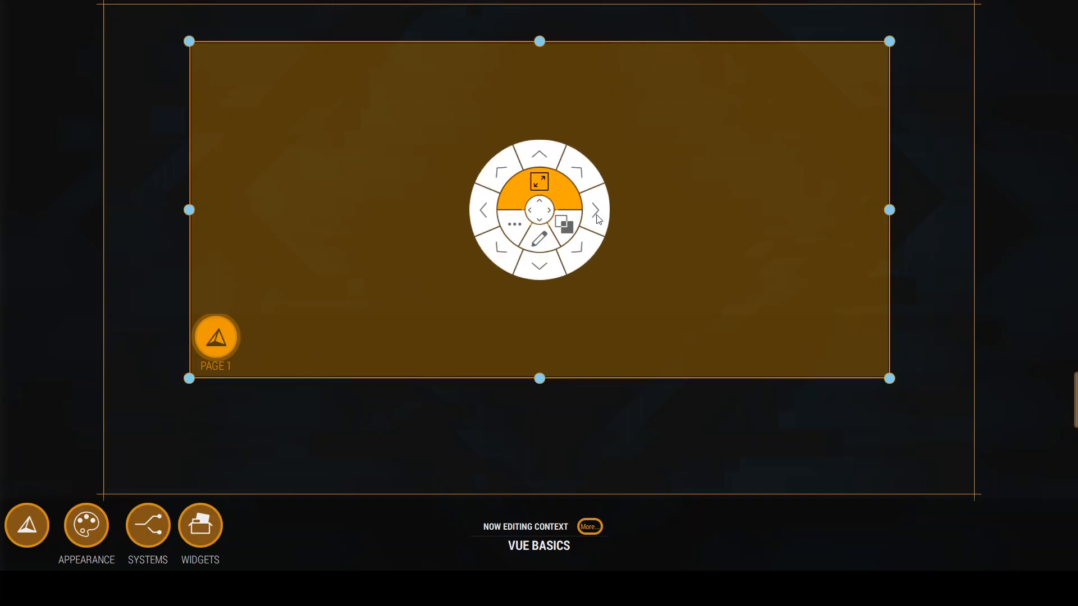
{"action": "left_click_drag", "start_coordinate": [597, 219], "coordinate": [645, 219]}
{"action": "left_click_drag", "start_coordinate": [561, 266], "coordinate": [555, 384]}
{"action": "left_click_drag", "start_coordinate": [505, 269], "coordinate": [382, 274]}
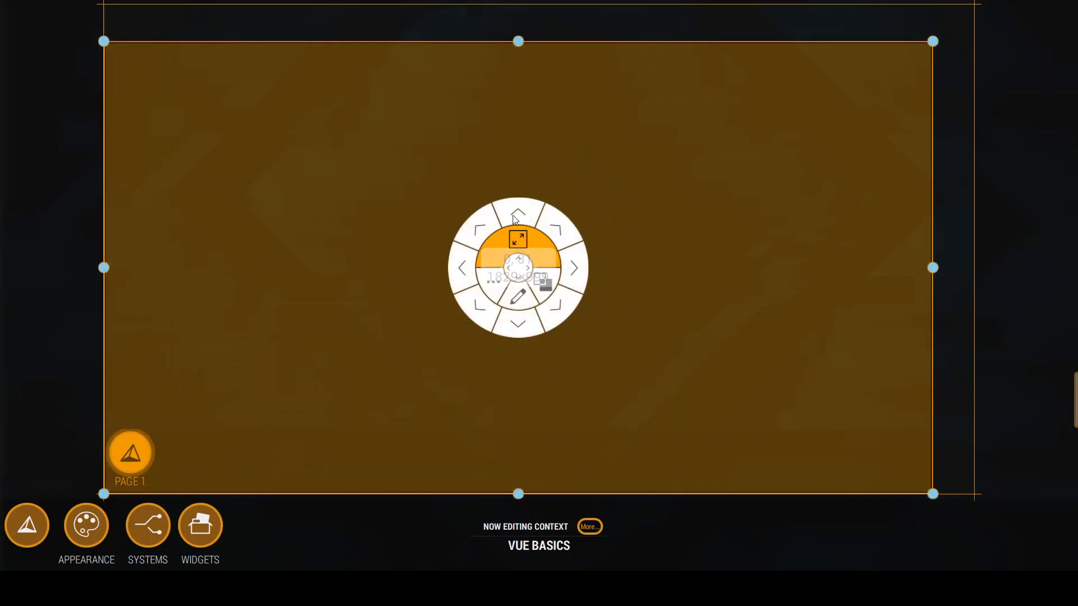
{"action": "left_click_drag", "start_coordinate": [517, 212], "coordinate": [525, 167]}
{"action": "left_click_drag", "start_coordinate": [592, 256], "coordinate": [672, 268]}
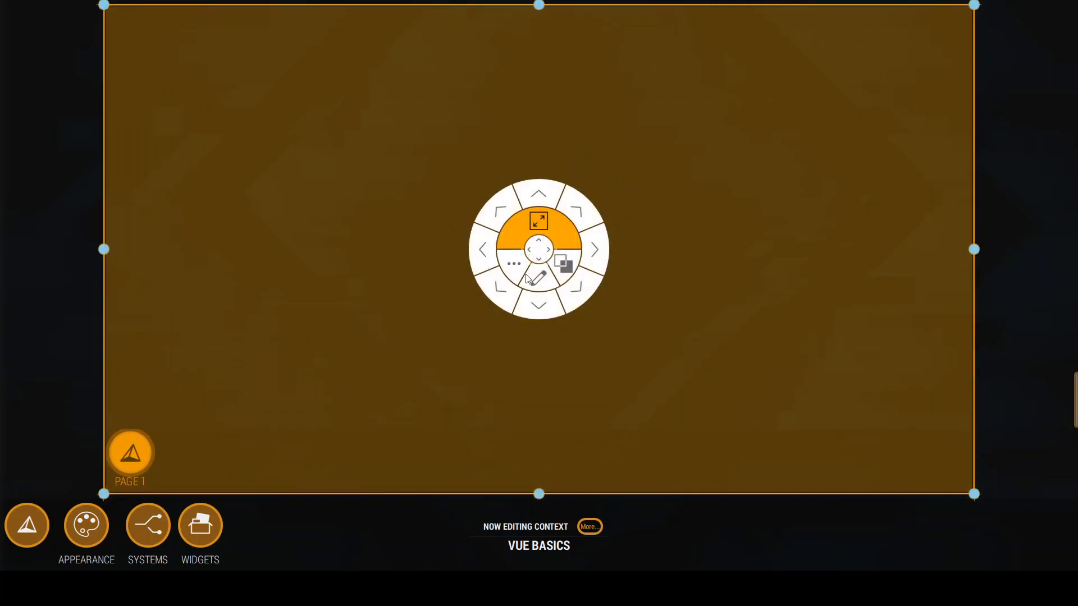
{"action": "left_click", "coordinate": [517, 268]}
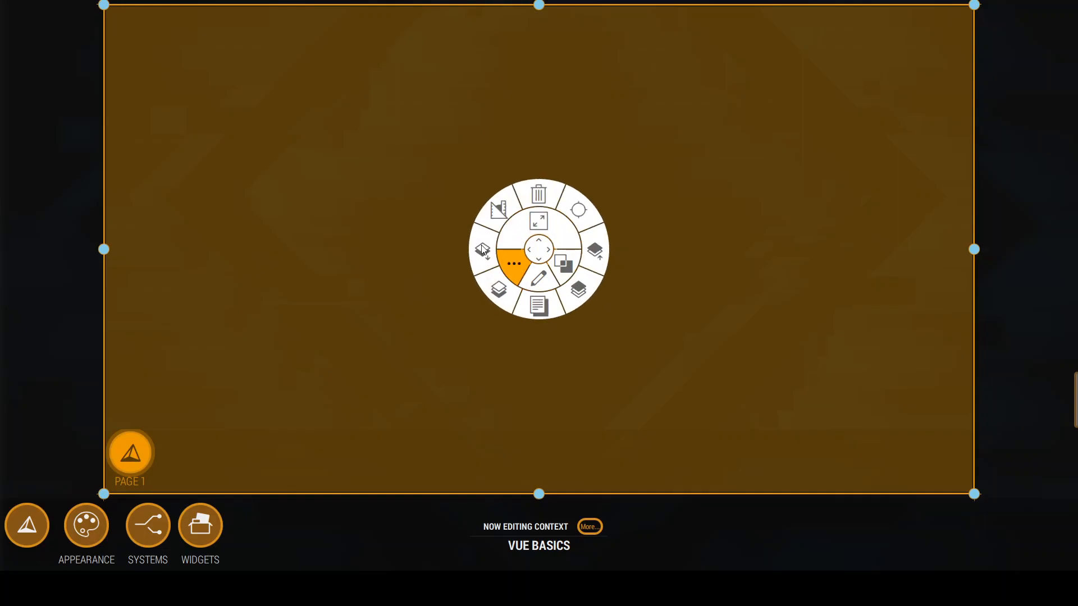
{"action": "left_click", "coordinate": [533, 256]}
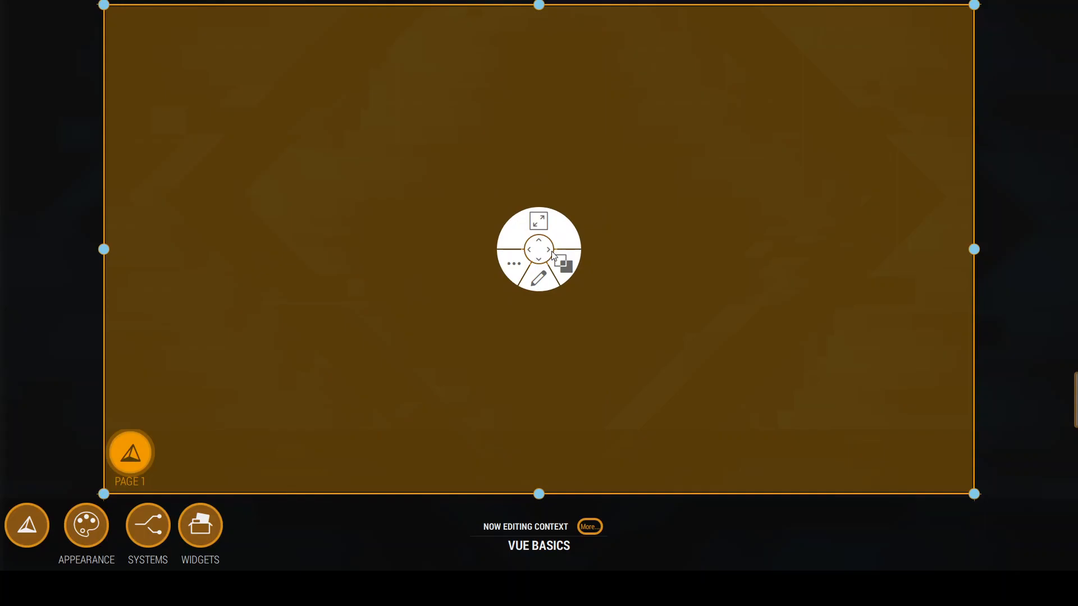
Step: Add a second page to the stack widget and rename its first page ROUTER CONTROL
{"action": "left_click", "coordinate": [539, 285]}
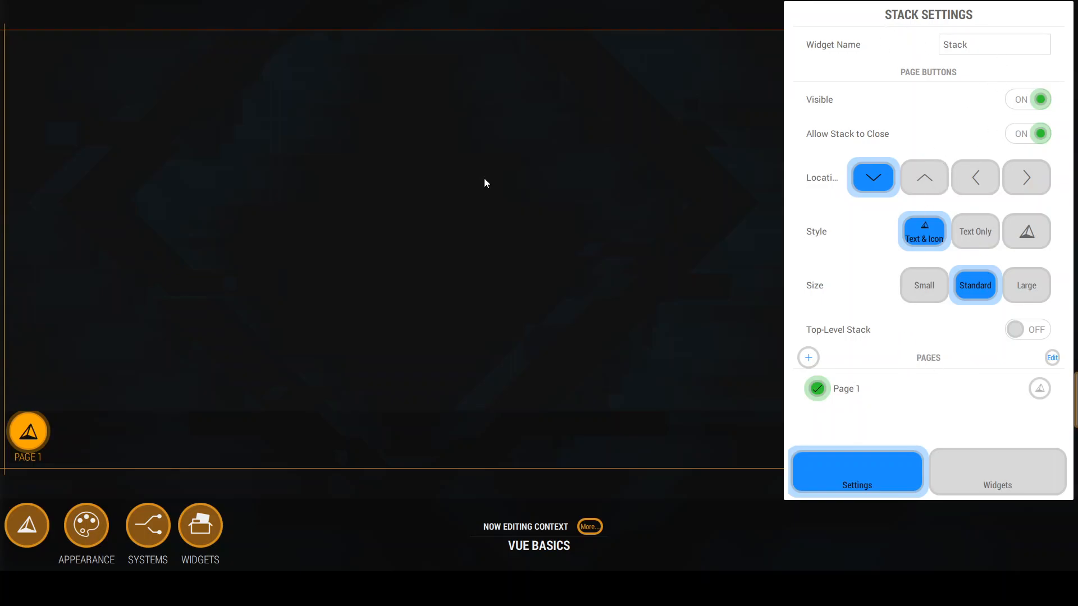
{"action": "left_click", "coordinate": [807, 358]}
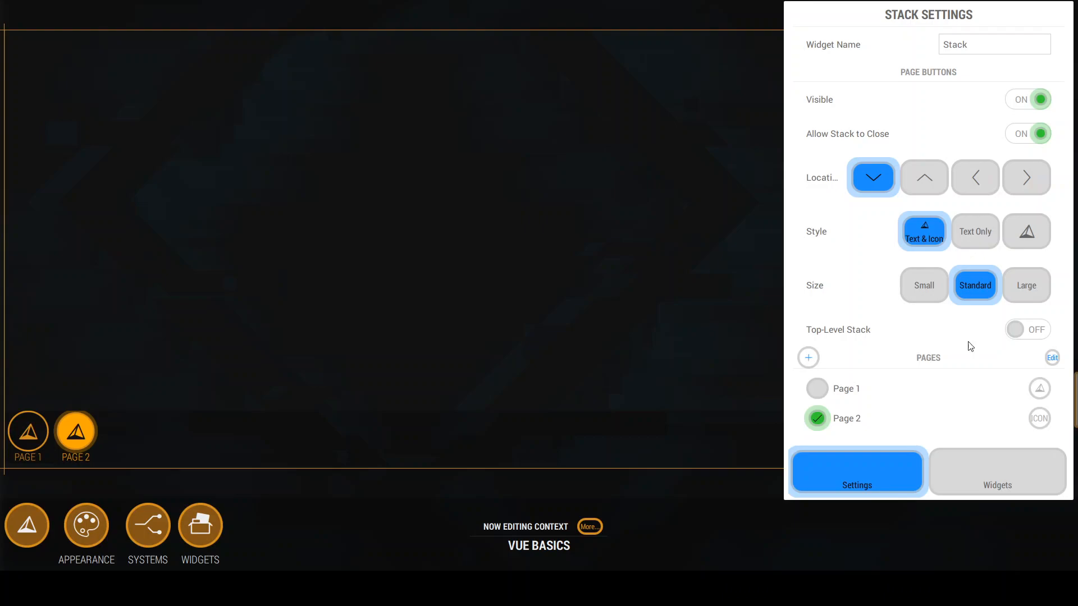
{"action": "left_click", "coordinate": [1052, 358]}
{"action": "left_click", "coordinate": [863, 390]}
{"action": "type", "text": "ROUTER CONTROL"}
Step: Rename the stack's second page MULTIVIEWER CONTROL
{"action": "left_click", "coordinate": [853, 419]}
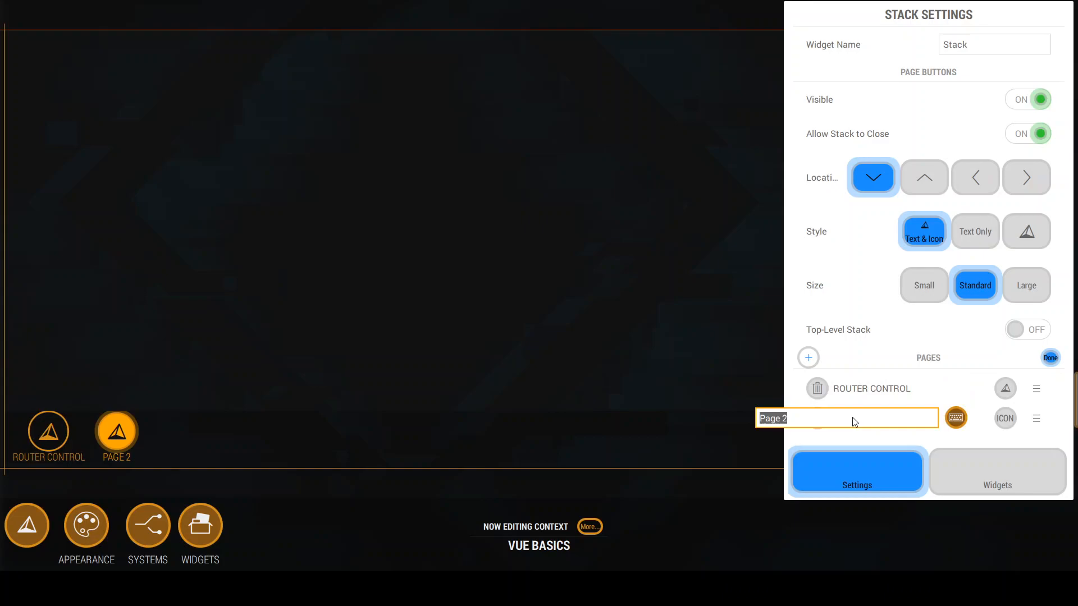
{"action": "type", "text": "MULTIVIEWER CO"}
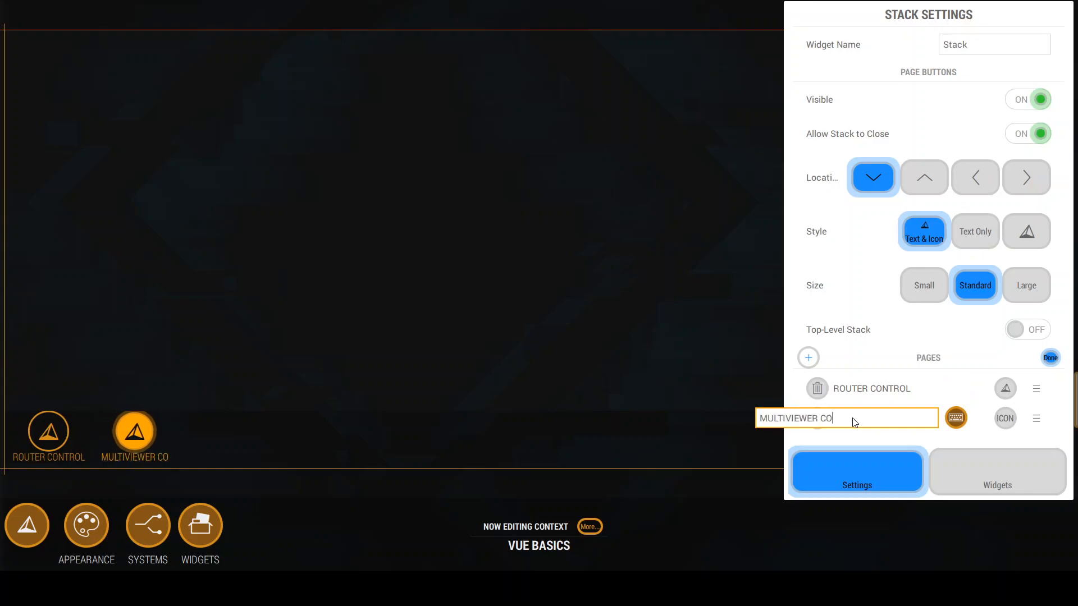
{"action": "type", "text": "NTROL"}
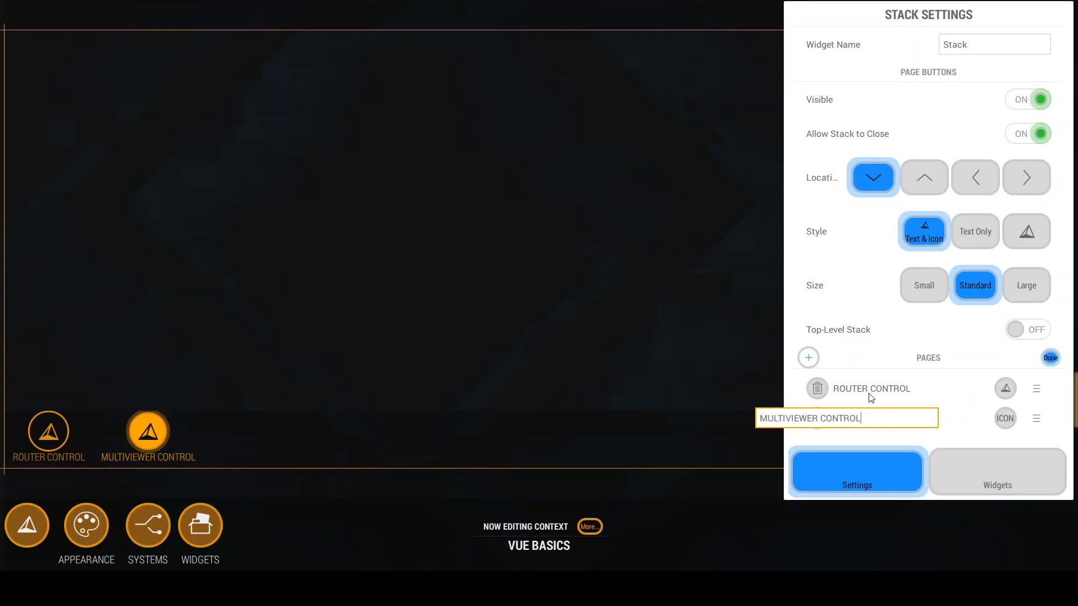
{"action": "left_click", "coordinate": [869, 392]}
Step: Add a third page to the stack and delete it again
{"action": "left_click", "coordinate": [811, 361]}
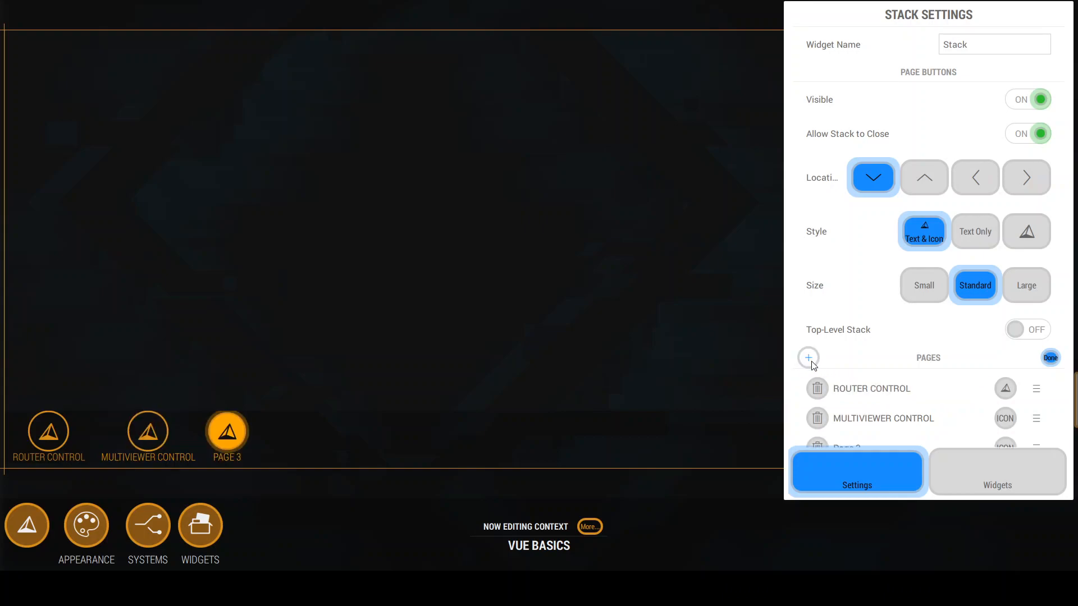
{"action": "scroll", "coordinate": [890, 414], "scroll_direction": "down", "scroll_amount": 1}
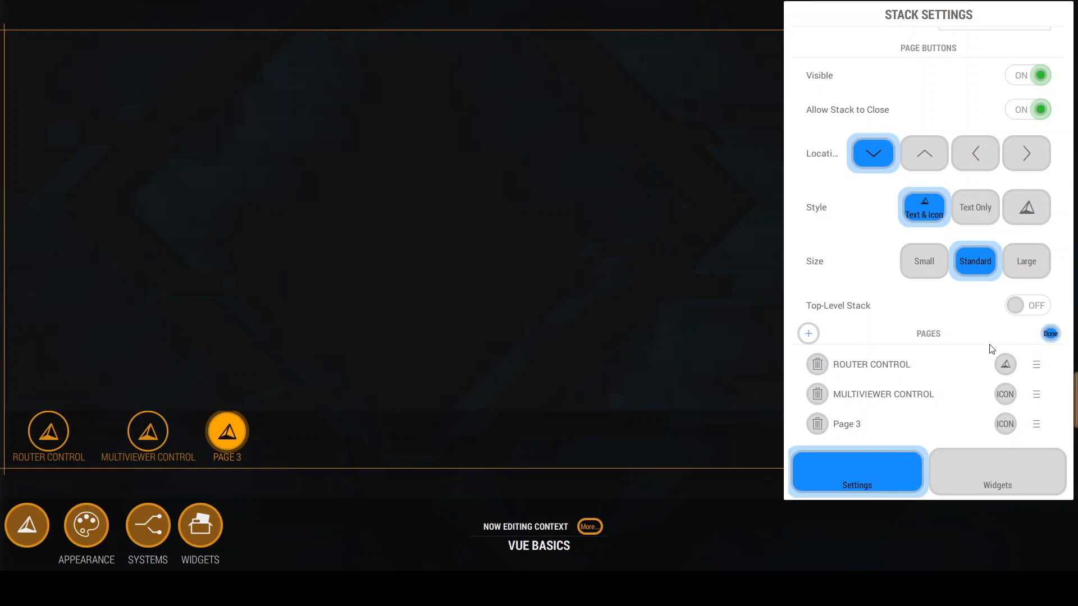
{"action": "left_click", "coordinate": [818, 425]}
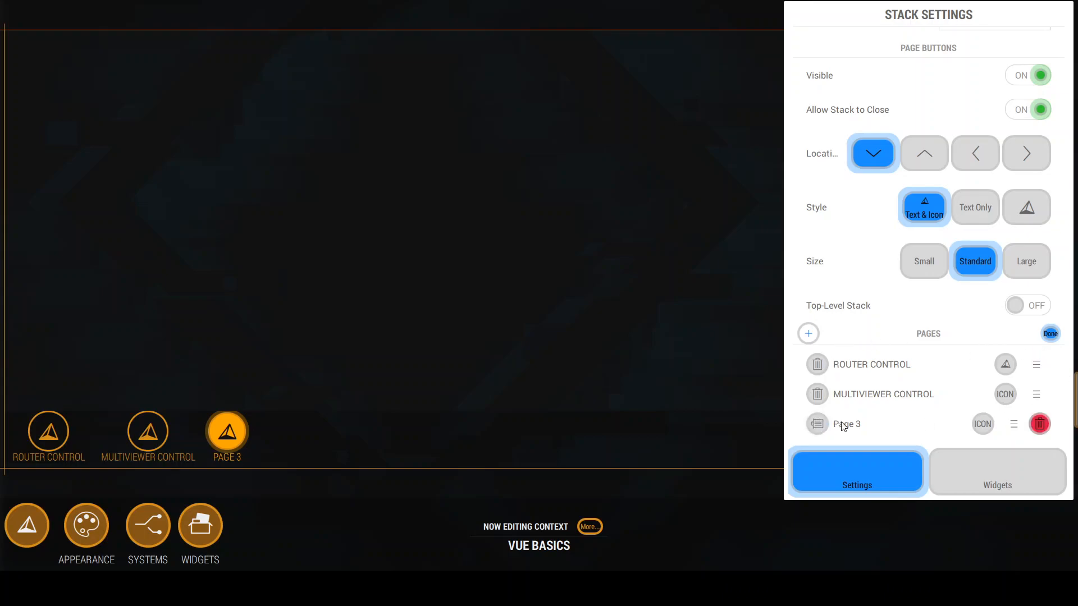
{"action": "scroll", "coordinate": [1048, 432], "scroll_direction": "up", "scroll_amount": 1}
{"action": "left_click", "coordinate": [1044, 432]}
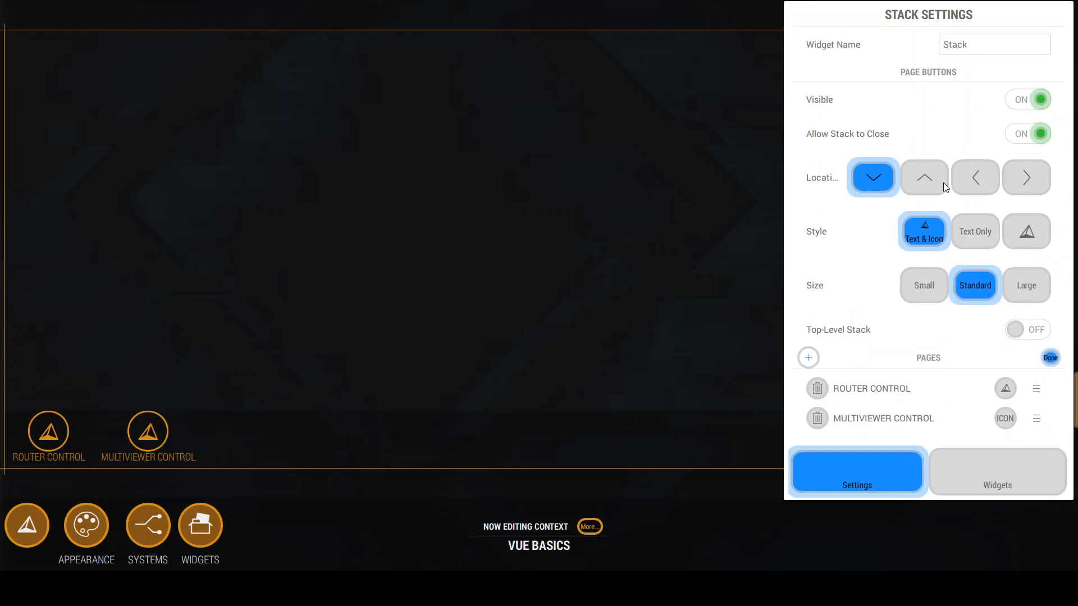
Step: Try the stack's page buttons along its top, left and right edges, and return them to the bottom edge
{"action": "left_click", "coordinate": [942, 177]}
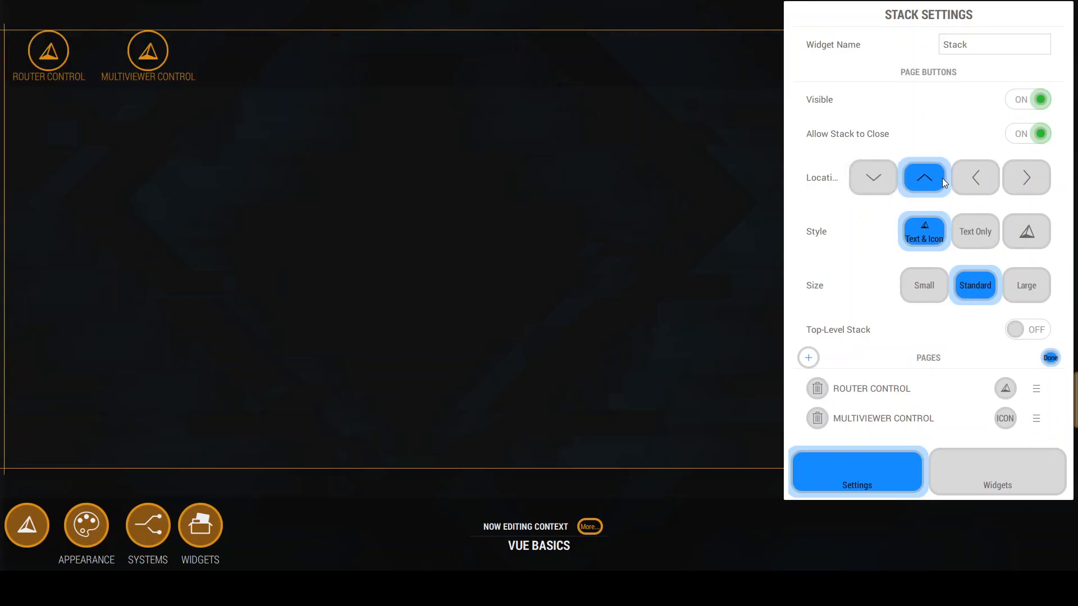
{"action": "left_click", "coordinate": [979, 179]}
{"action": "left_click", "coordinate": [1025, 180]}
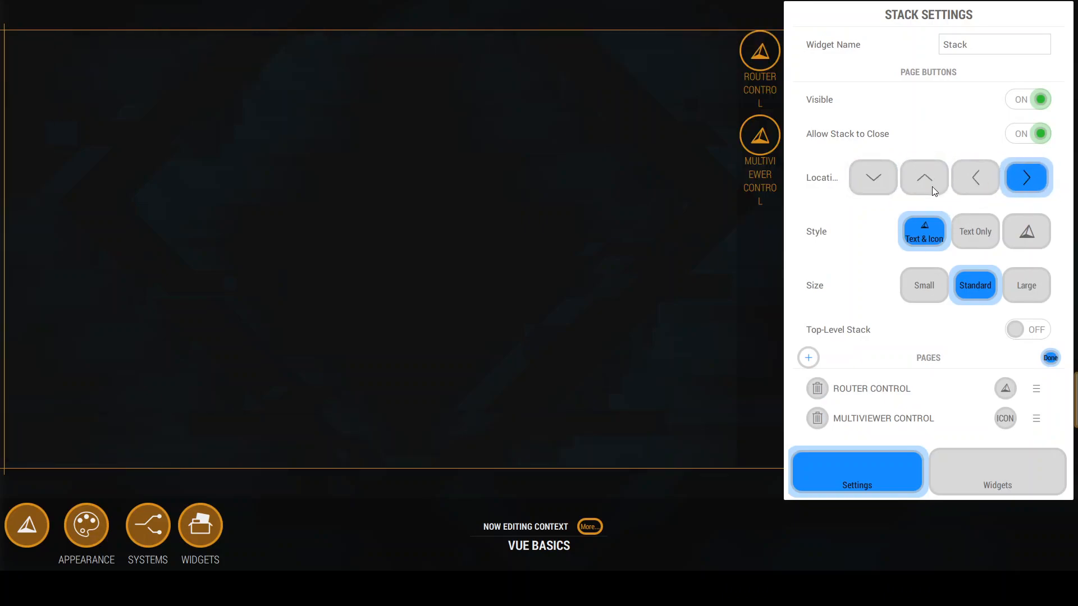
{"action": "left_click", "coordinate": [874, 179]}
Step: Compare the page button styles and set the stack's buttons to Text Only
{"action": "left_click", "coordinate": [970, 237]}
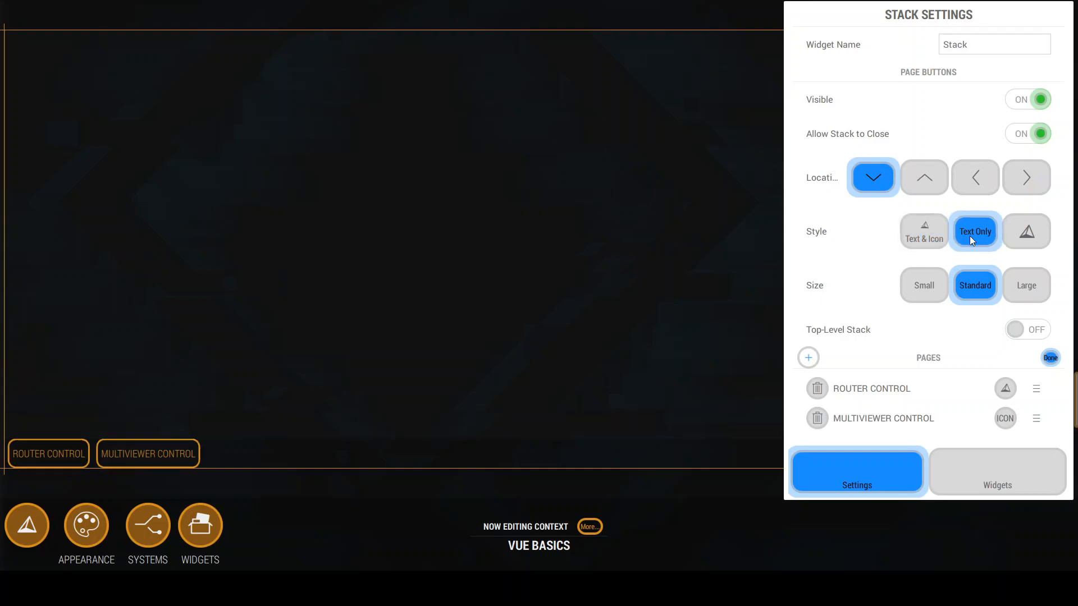
{"action": "left_click", "coordinate": [934, 239]}
{"action": "left_click", "coordinate": [972, 238]}
{"action": "left_click", "coordinate": [1008, 246]}
{"action": "left_click", "coordinate": [989, 243]}
{"action": "left_click", "coordinate": [936, 243]}
{"action": "left_click", "coordinate": [962, 239]}
Step: Place a Router Control widget on the stack's ROUTER CONTROL page and enlarge it to cover most of the page
{"action": "left_click", "coordinate": [65, 456]}
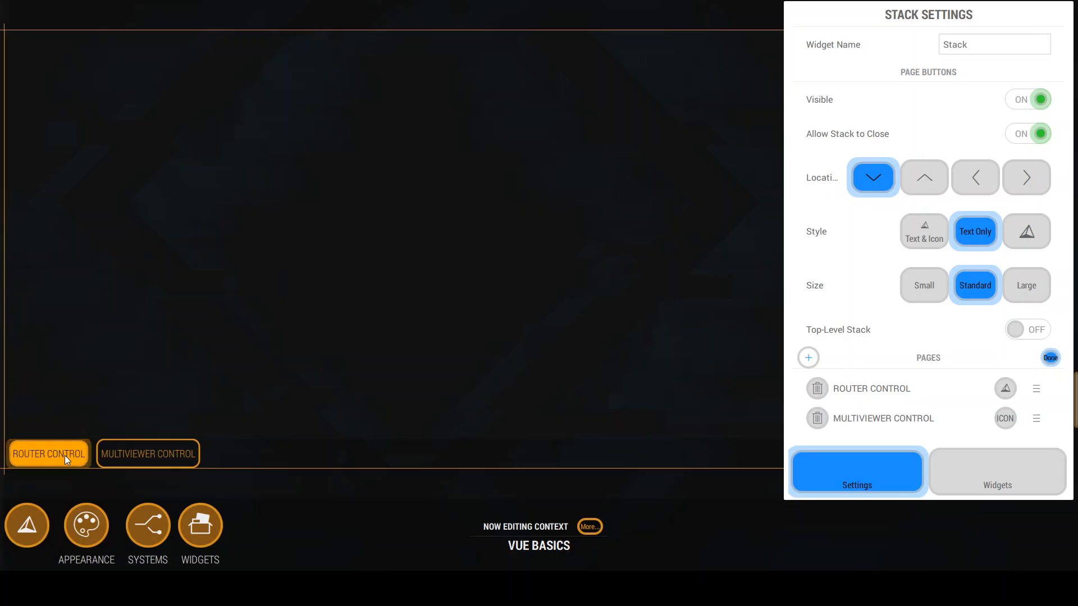
{"action": "left_click", "coordinate": [966, 480]}
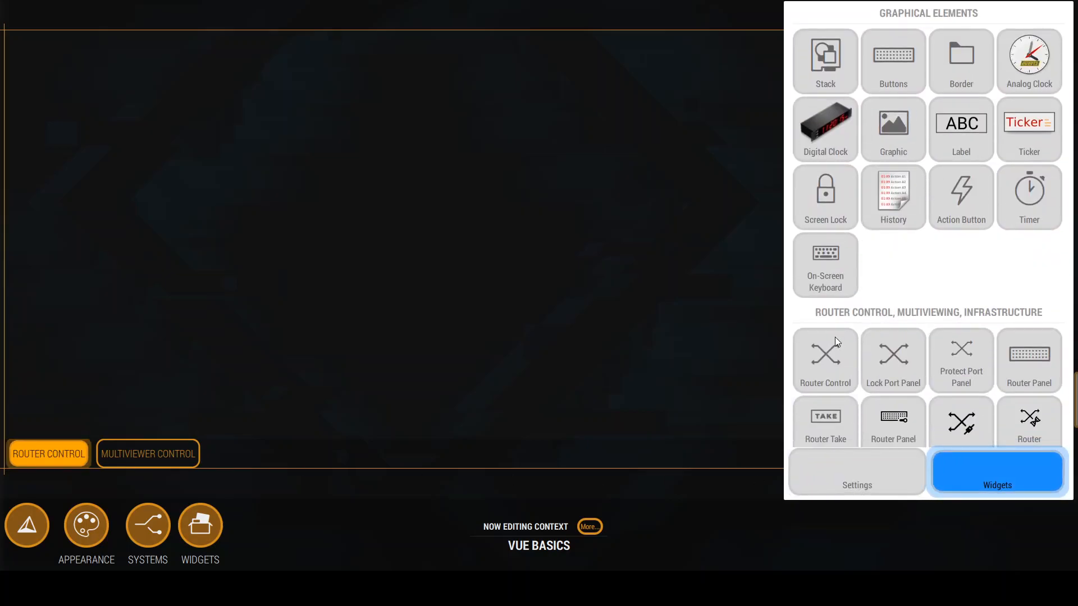
{"action": "left_click_drag", "start_coordinate": [796, 371], "coordinate": [394, 249]}
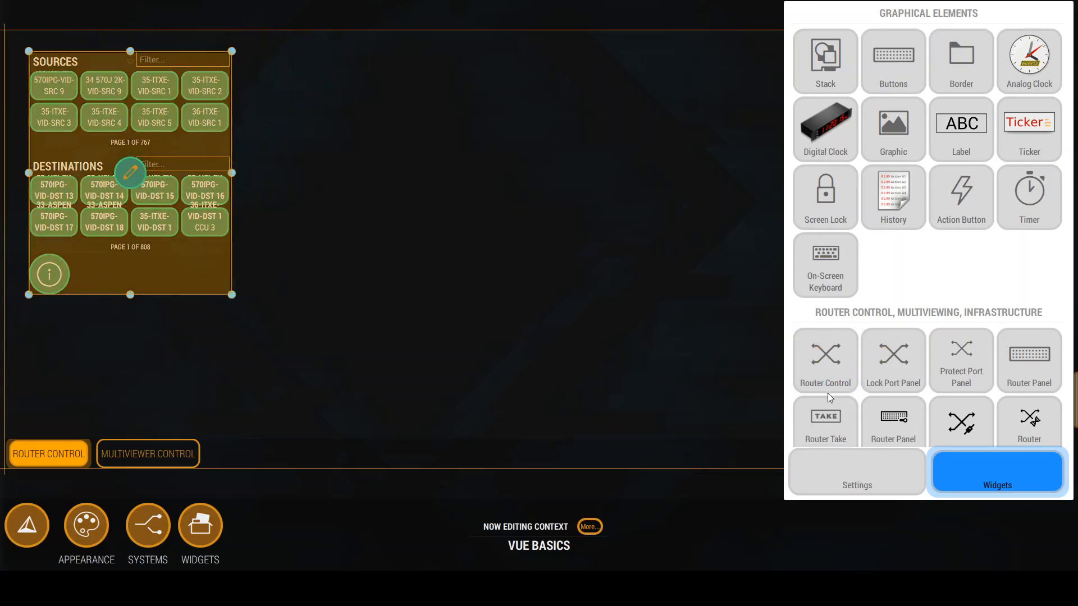
{"action": "mouse_move", "coordinate": [195, 206]}
{"action": "left_mouse_down"}
{"action": "mouse_move", "coordinate": [152, 190]}
{"action": "mouse_move", "coordinate": [368, 291]}
{"action": "mouse_move", "coordinate": [642, 369]}
{"action": "left_mouse_up"}
{"action": "left_click", "coordinate": [105, 152]}
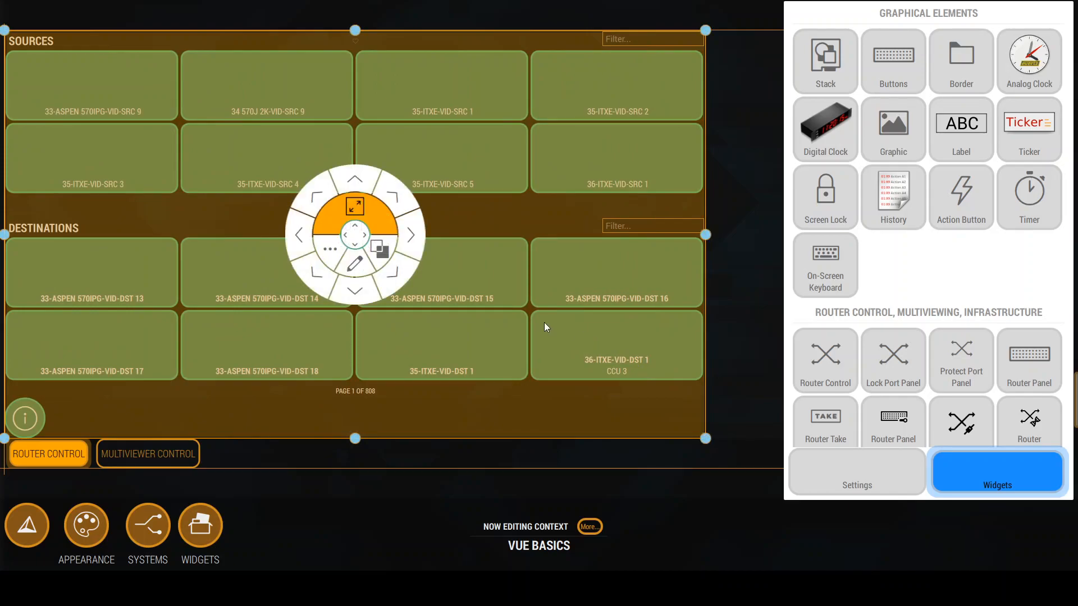
Step: Set the Router Control widget's highlight style to Success and select destination 33-ASPEN 570IPG-VID-DST 14 to preview it
{"action": "left_click", "coordinate": [359, 266]}
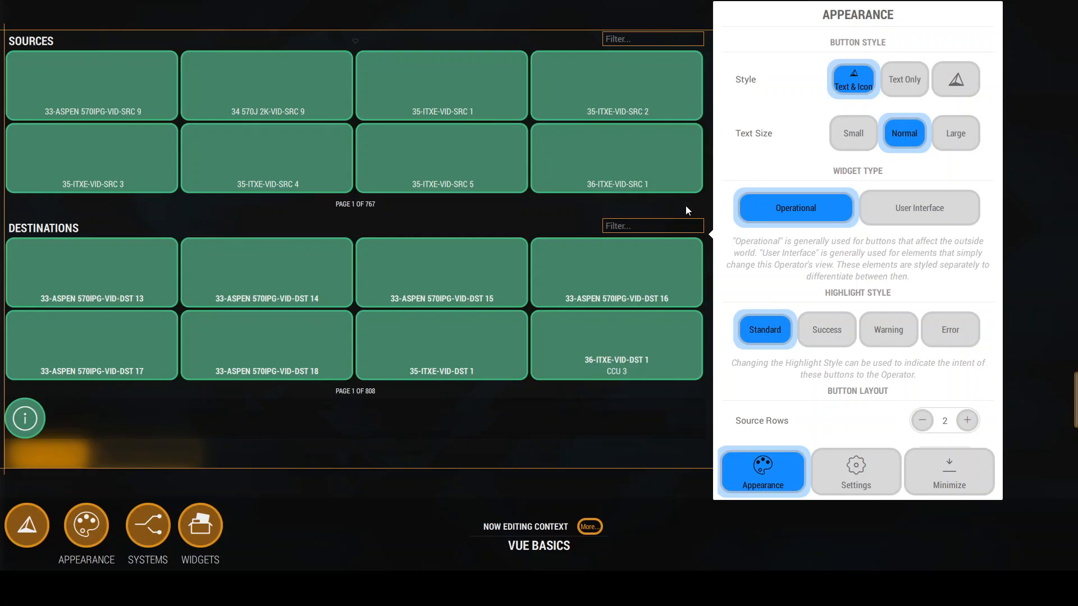
{"action": "left_click", "coordinate": [823, 329]}
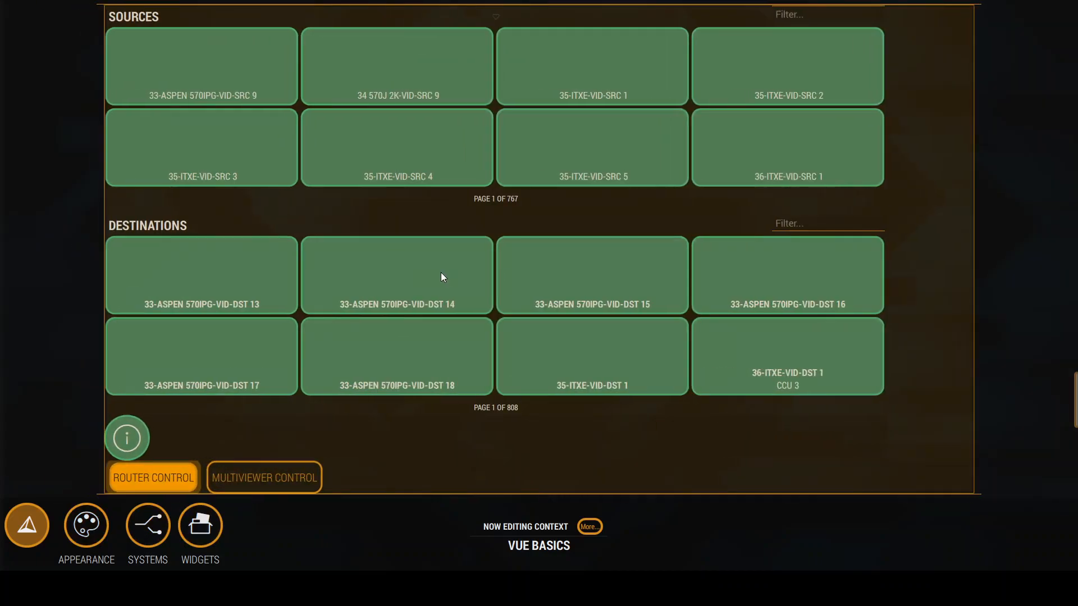
{"action": "left_click", "coordinate": [480, 286]}
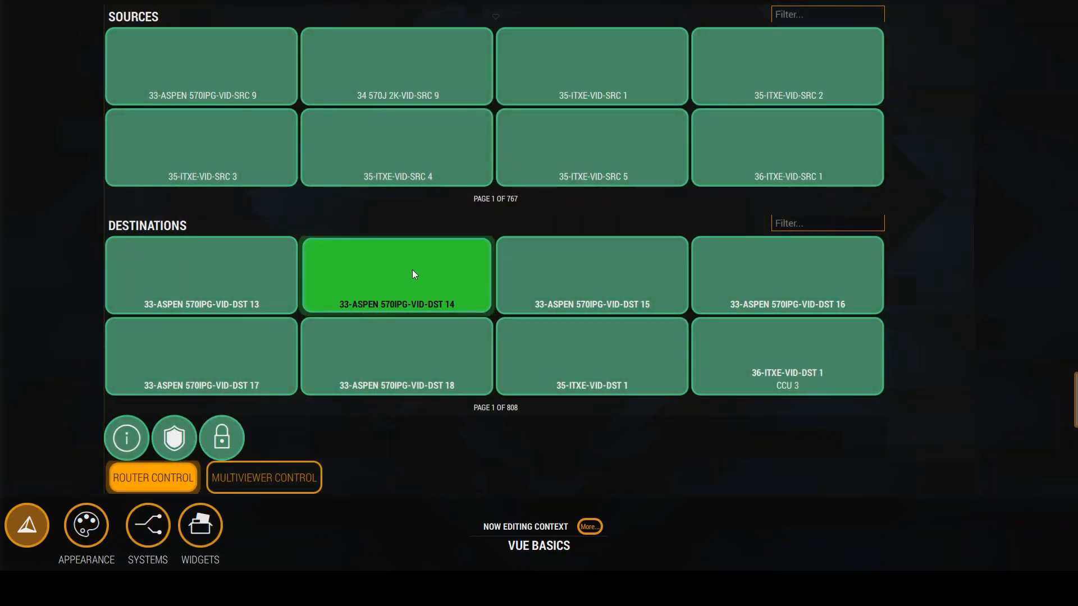
{"action": "left_click", "coordinate": [413, 275]}
Step: Reopen the router widget's appearance settings, compare the Standard, Warning and Error highlight styles, and set it to Warning
{"action": "left_click", "coordinate": [534, 250]}
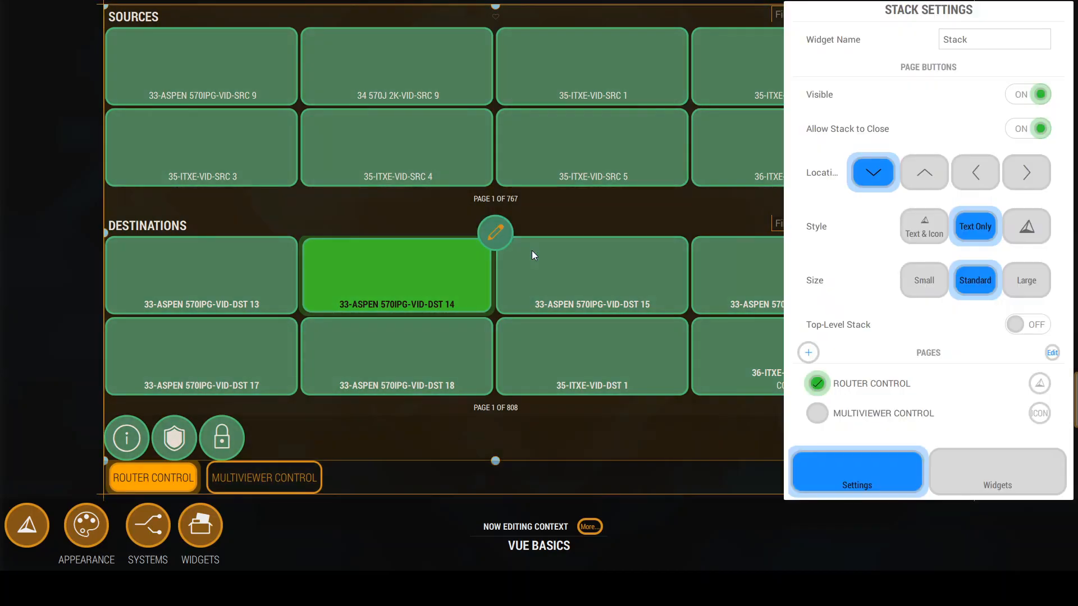
{"action": "left_click", "coordinate": [368, 234]}
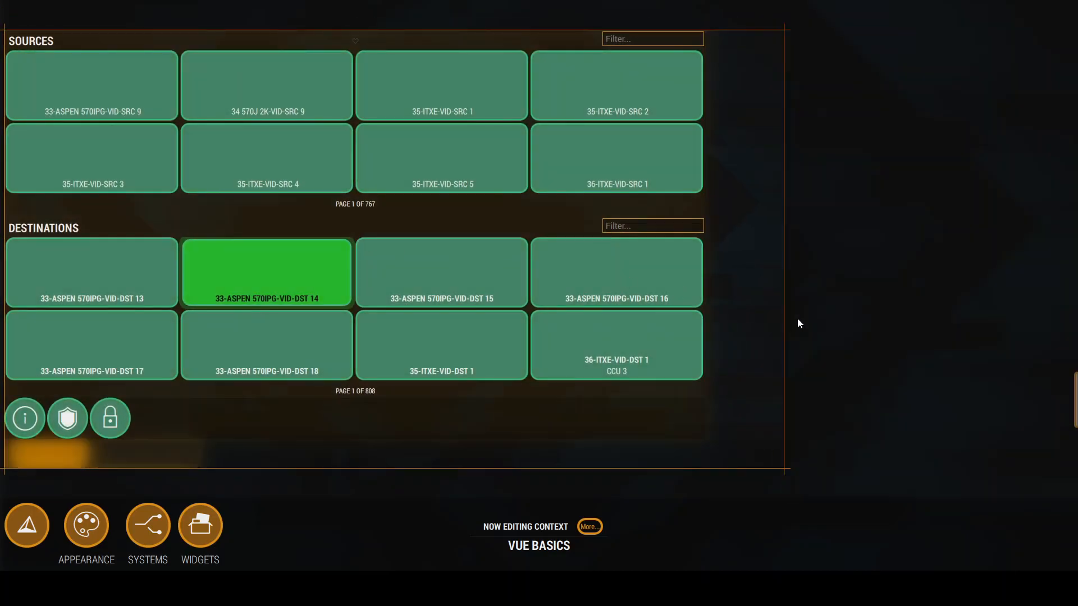
{"action": "left_click", "coordinate": [767, 329]}
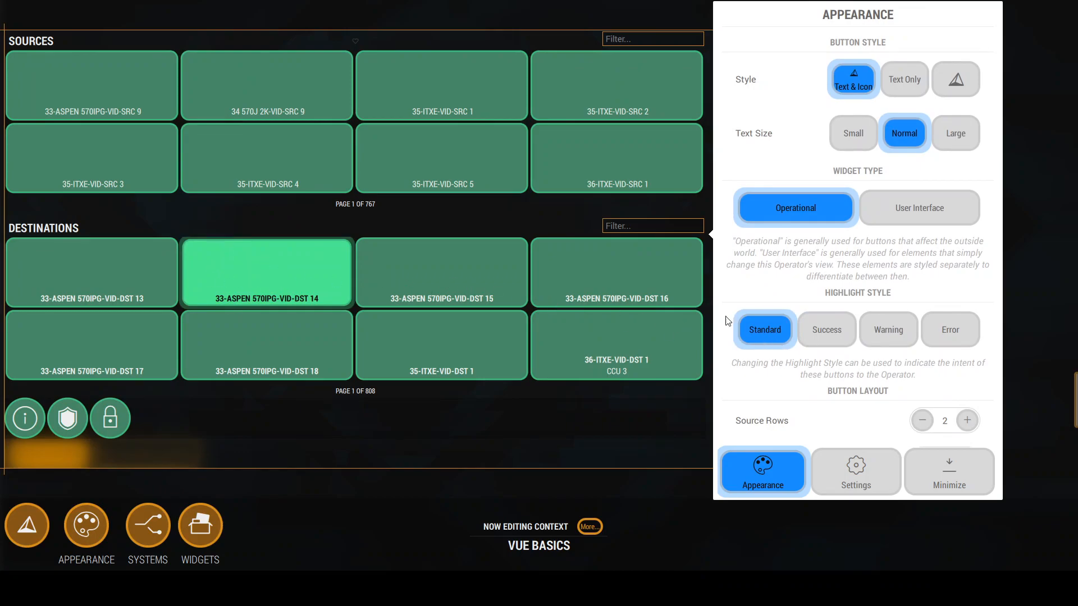
{"action": "left_click", "coordinate": [895, 330]}
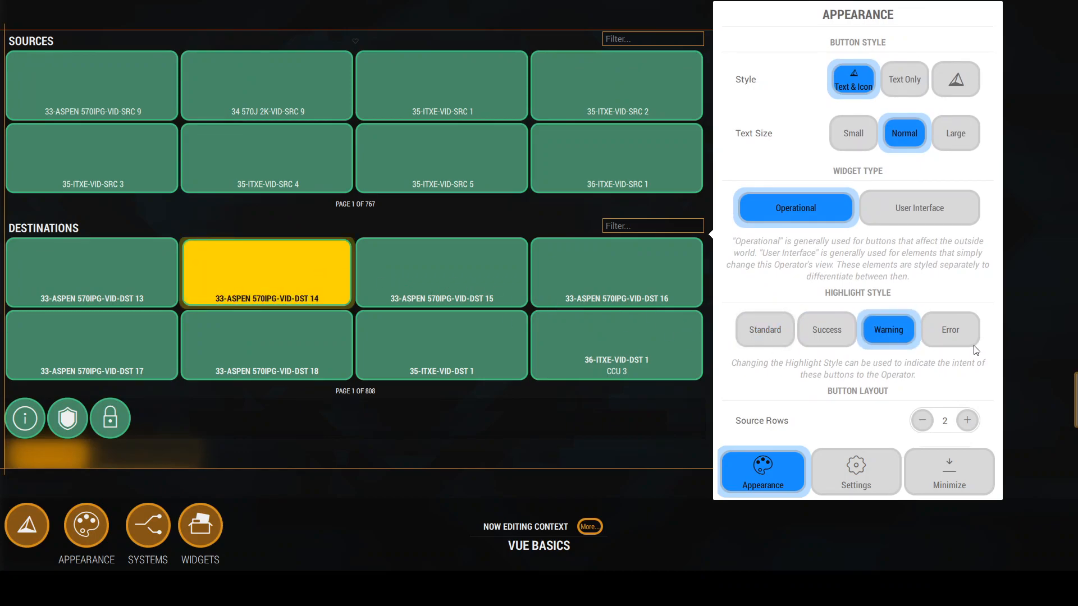
{"action": "left_click", "coordinate": [957, 336]}
{"action": "left_click", "coordinate": [885, 334]}
Step: Set both the source rows and the destination rows of the router widget's button layout to 3
{"action": "scroll", "coordinate": [888, 292], "scroll_direction": "down", "scroll_amount": 2}
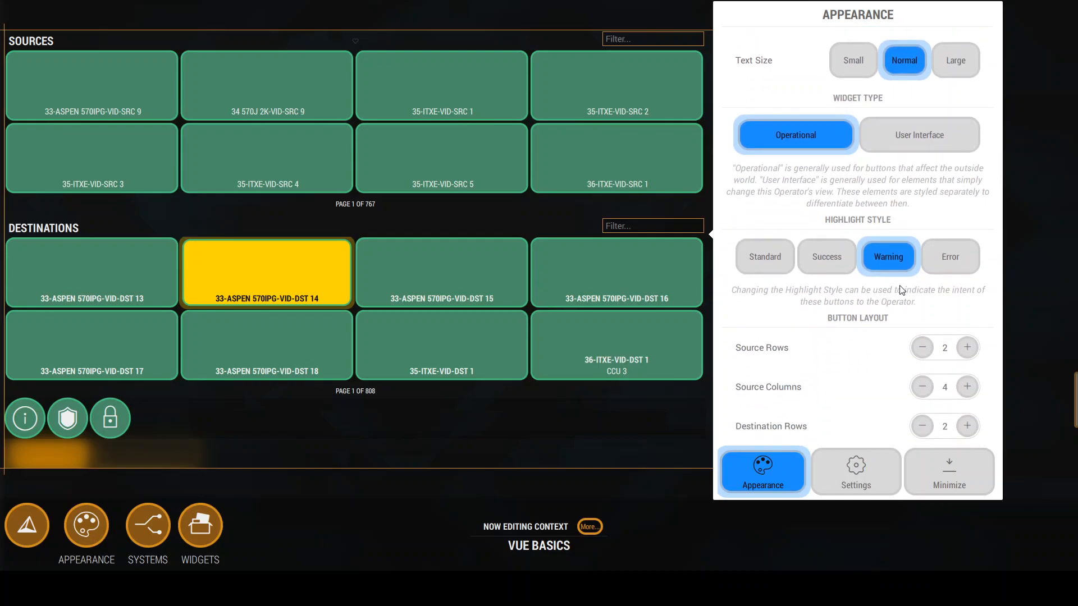
{"action": "left_click", "coordinate": [967, 275]}
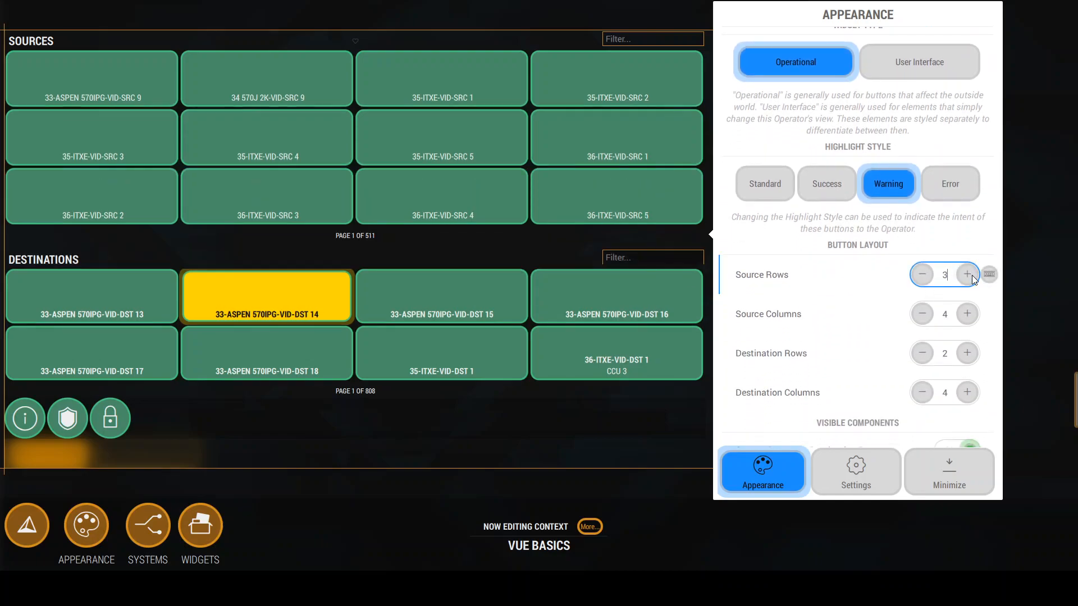
{"action": "left_click", "coordinate": [966, 354]}
Step: Set the router widget's button style to Text Only and its text size to Large
{"action": "scroll", "coordinate": [842, 339], "scroll_direction": "up", "scroll_amount": 2}
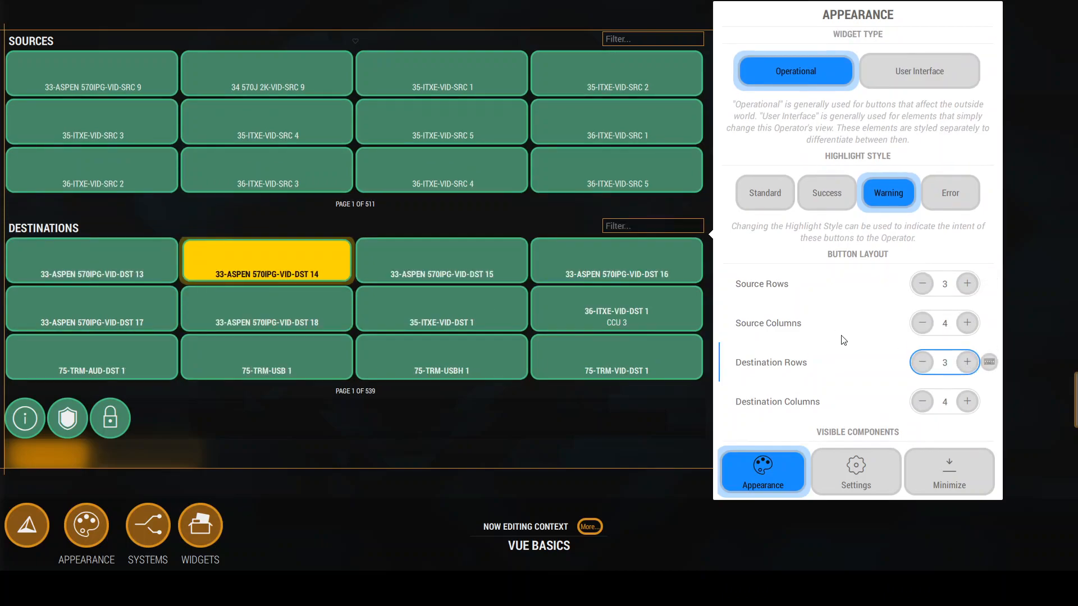
{"action": "left_click", "coordinate": [903, 88]}
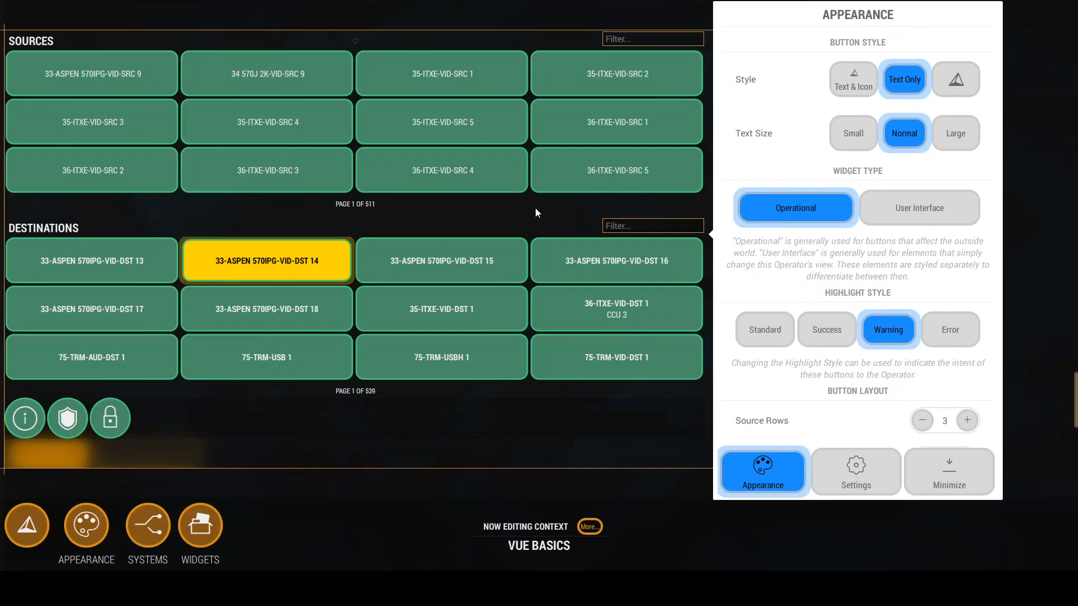
{"action": "left_click", "coordinate": [951, 139]}
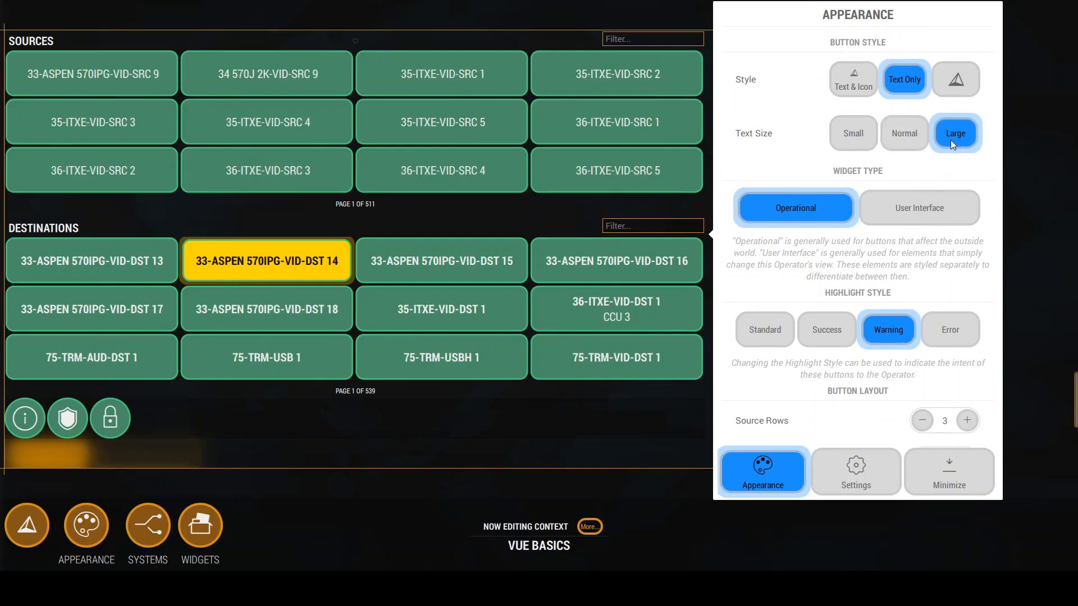
Step: Turn off Show Protect Button, Show Lock Button, Destination Toolbar, Favourites Toggle and Quick Filter for the Router Control widget
{"action": "scroll", "coordinate": [895, 307], "scroll_direction": "down", "scroll_amount": 3}
{"action": "scroll", "coordinate": [896, 312], "scroll_direction": "down", "scroll_amount": 5}
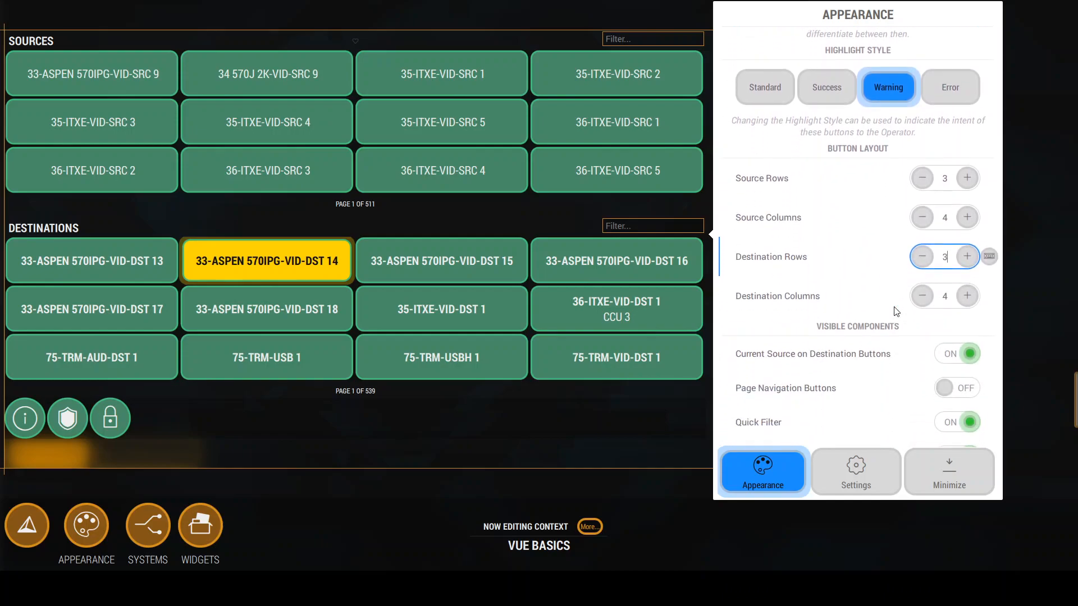
{"action": "scroll", "coordinate": [907, 343], "scroll_direction": "down", "scroll_amount": 1}
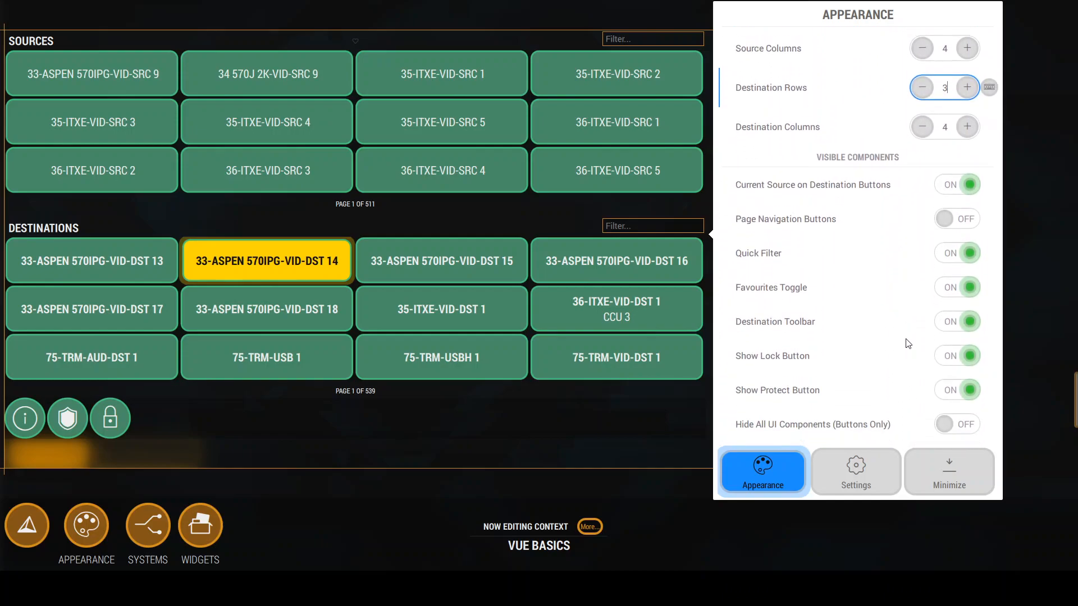
{"action": "left_click", "coordinate": [958, 393]}
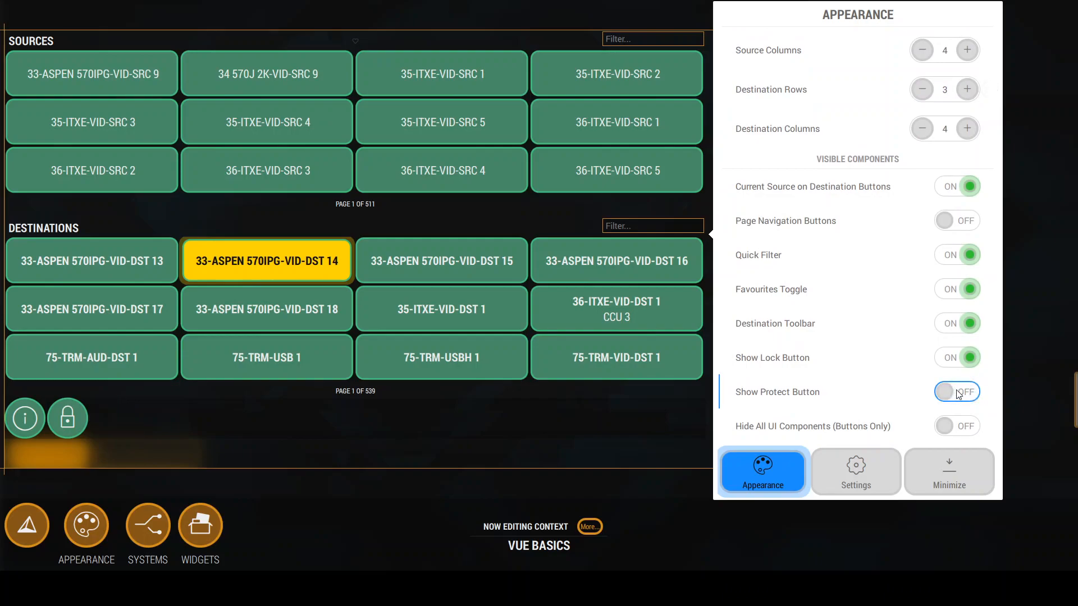
{"action": "left_click", "coordinate": [959, 359]}
{"action": "left_click", "coordinate": [965, 326]}
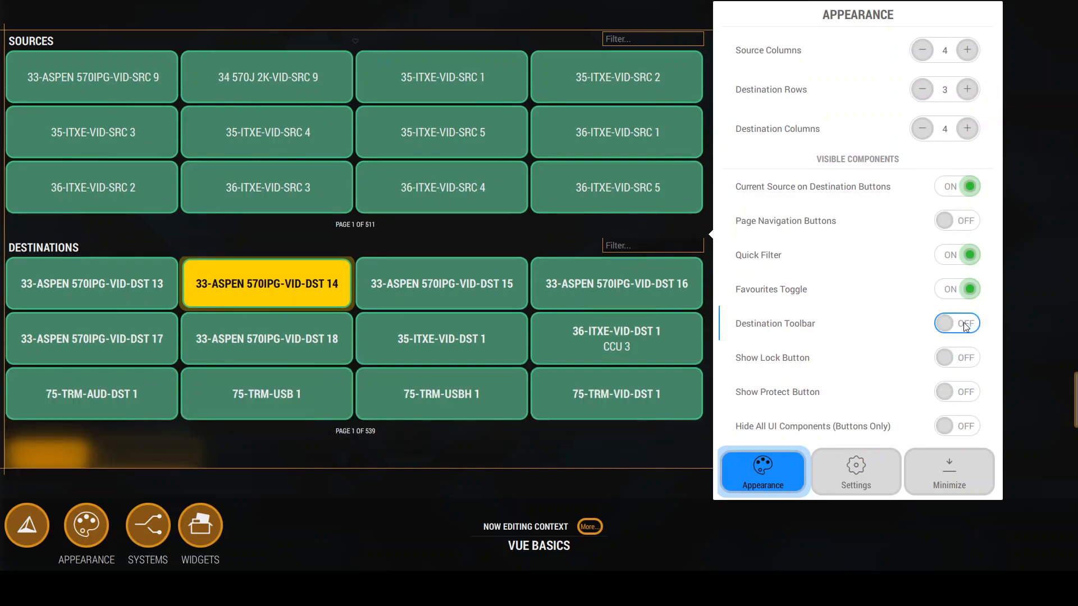
{"action": "left_click", "coordinate": [963, 294]}
{"action": "left_click", "coordinate": [963, 255]}
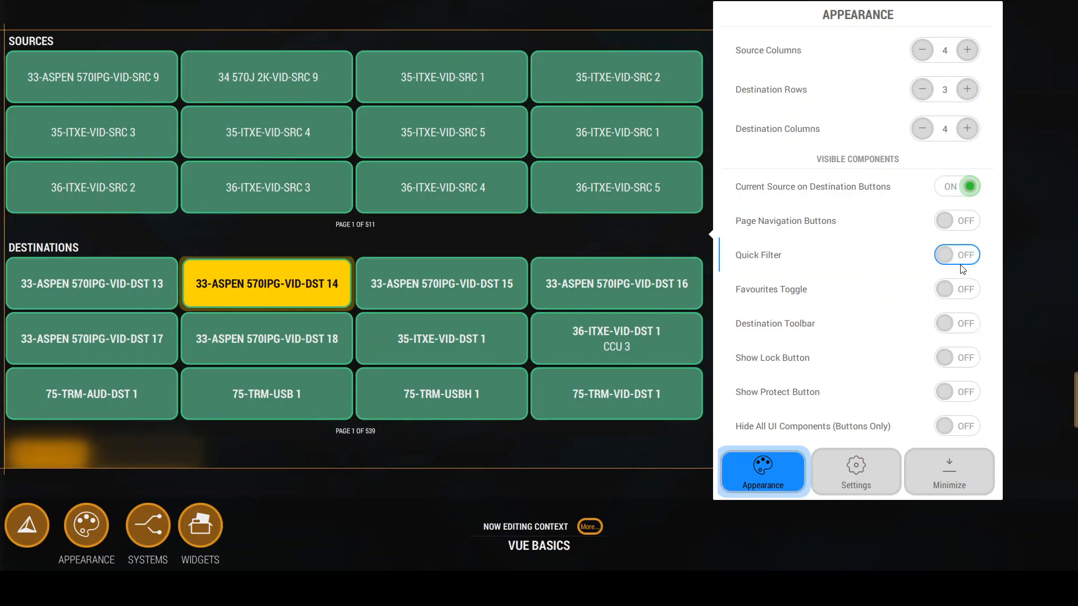
{"action": "left_click", "coordinate": [962, 189]}
{"action": "left_click", "coordinate": [961, 189]}
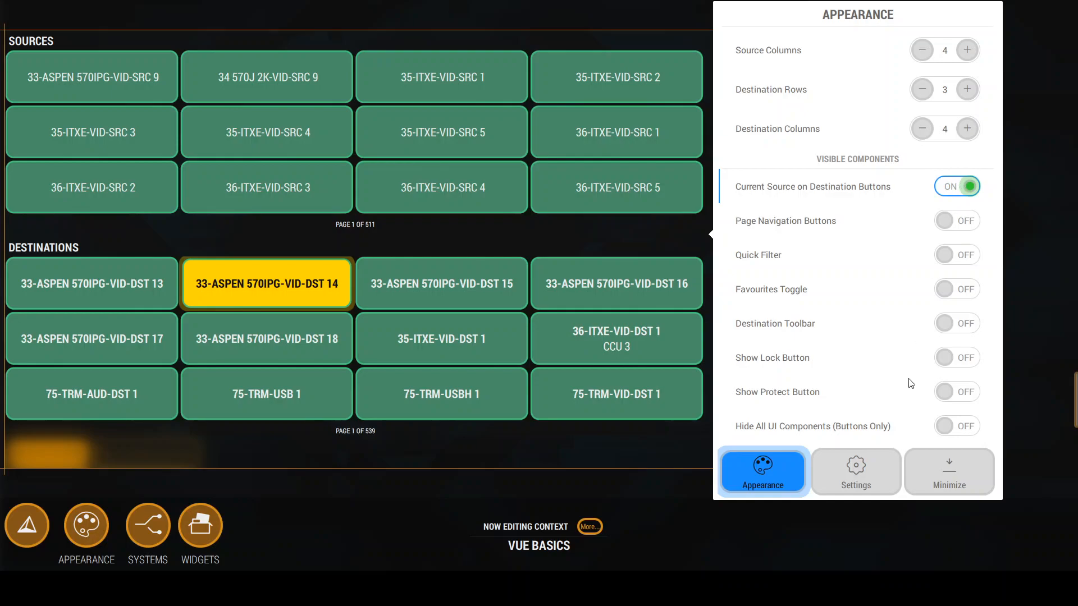
Step: Set both the destination tag filter and the source tag filter of the Router Control widget to DEMO
{"action": "left_click", "coordinate": [879, 470]}
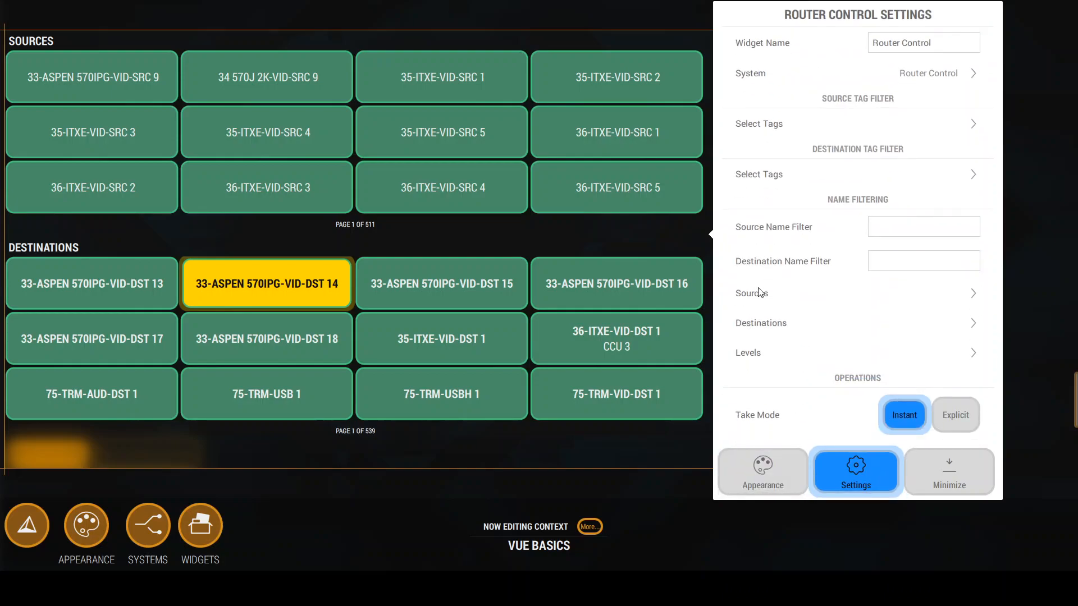
{"action": "left_click", "coordinate": [801, 172]}
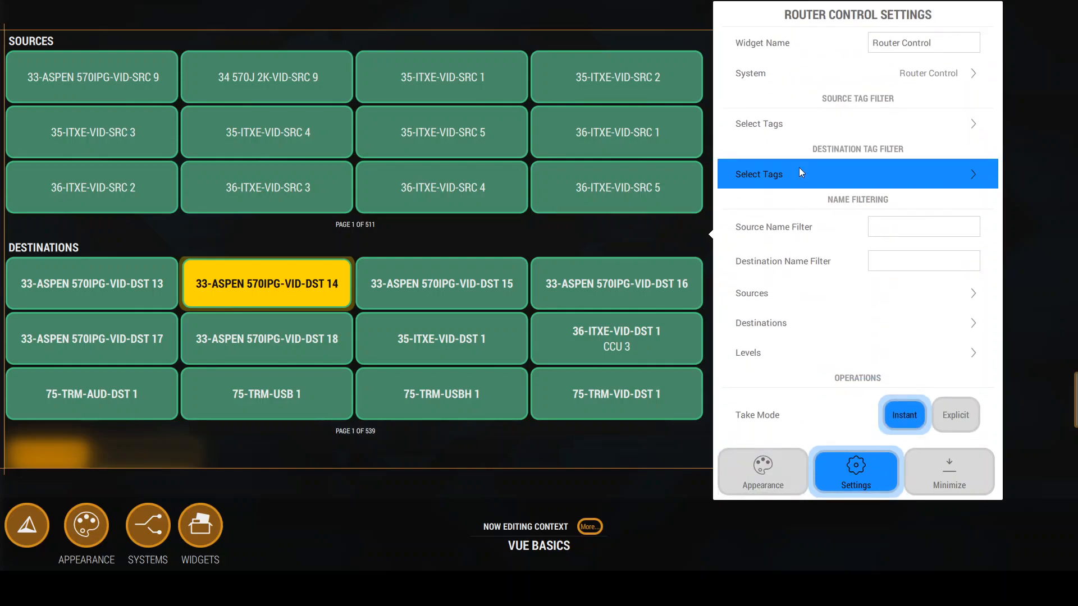
{"action": "left_click", "coordinate": [837, 42]}
{"action": "type", "text": "DEMO"}
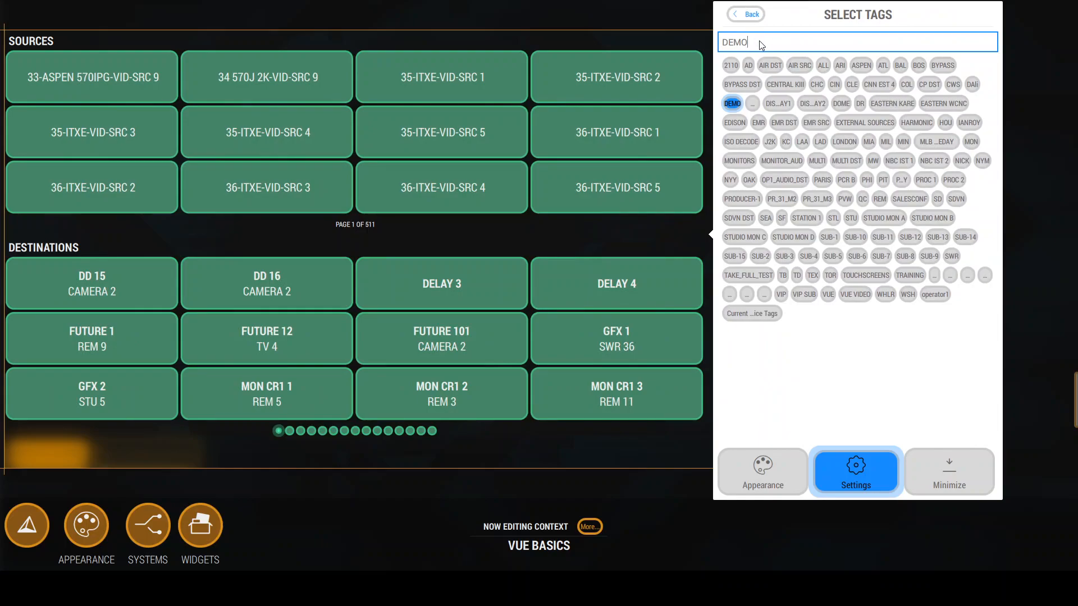
{"action": "left_click", "coordinate": [753, 19]}
{"action": "left_click", "coordinate": [794, 125]}
{"action": "type", "text": "DEMO"}
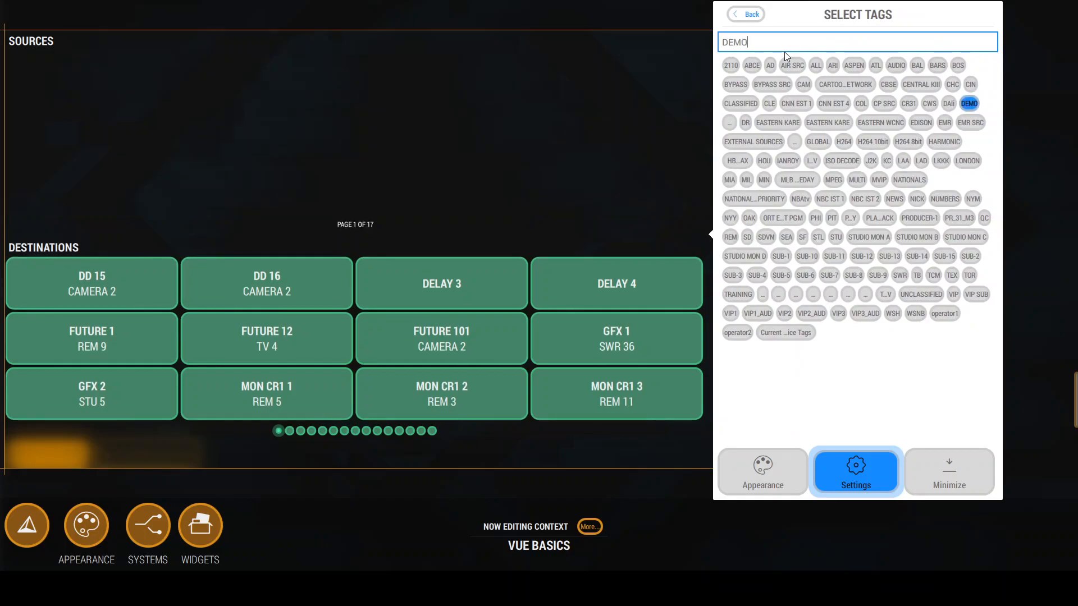
{"action": "left_click", "coordinate": [757, 16]}
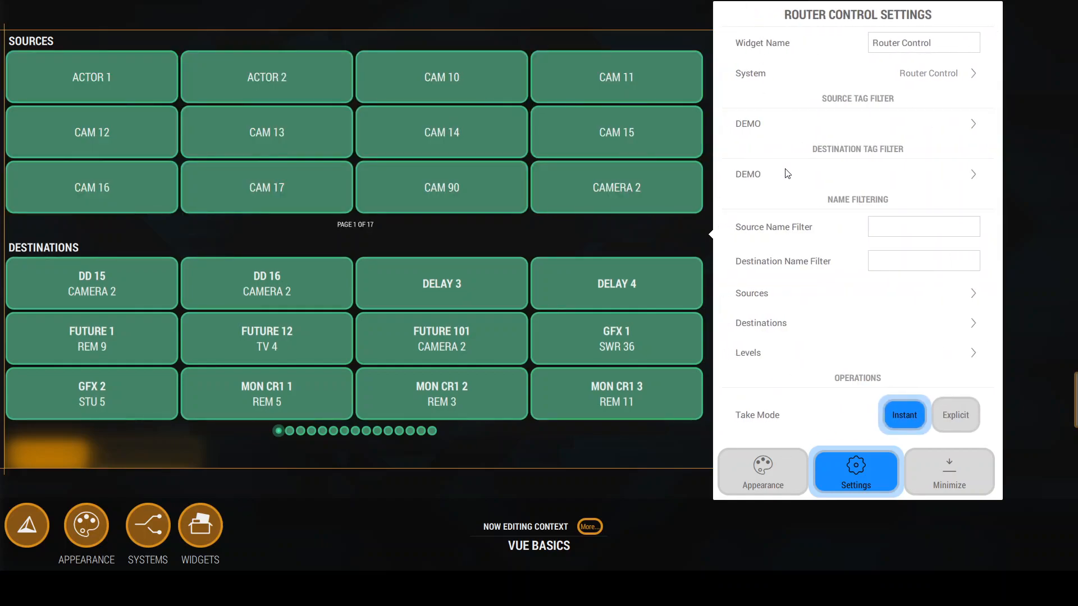
Step: Set the Router Control widget's take mode to Explicit and close its settings
{"action": "scroll", "coordinate": [806, 214], "scroll_direction": "down", "scroll_amount": 3}
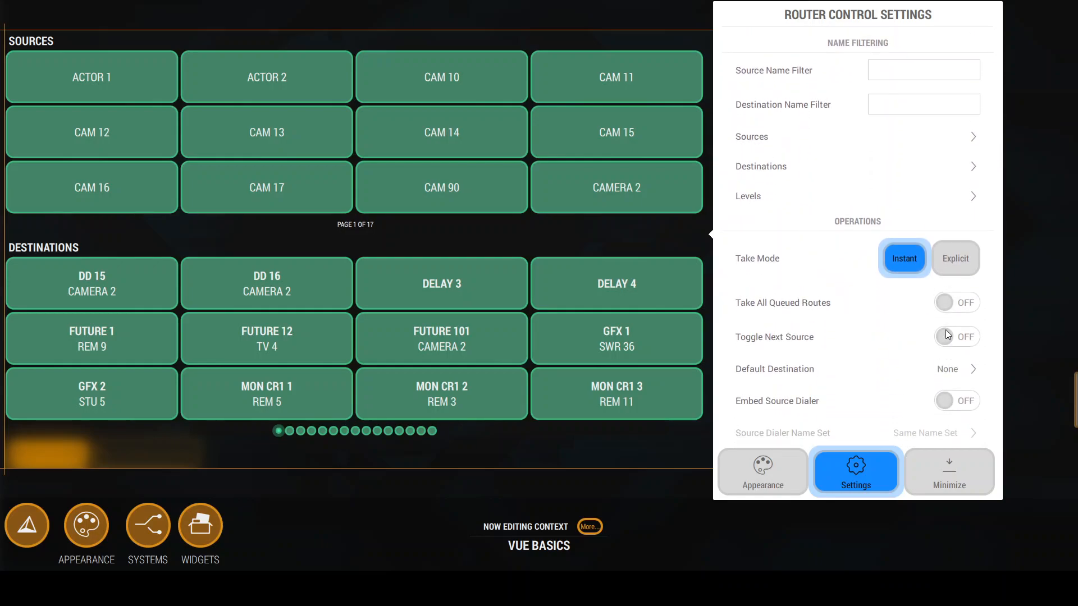
{"action": "left_click", "coordinate": [953, 270]}
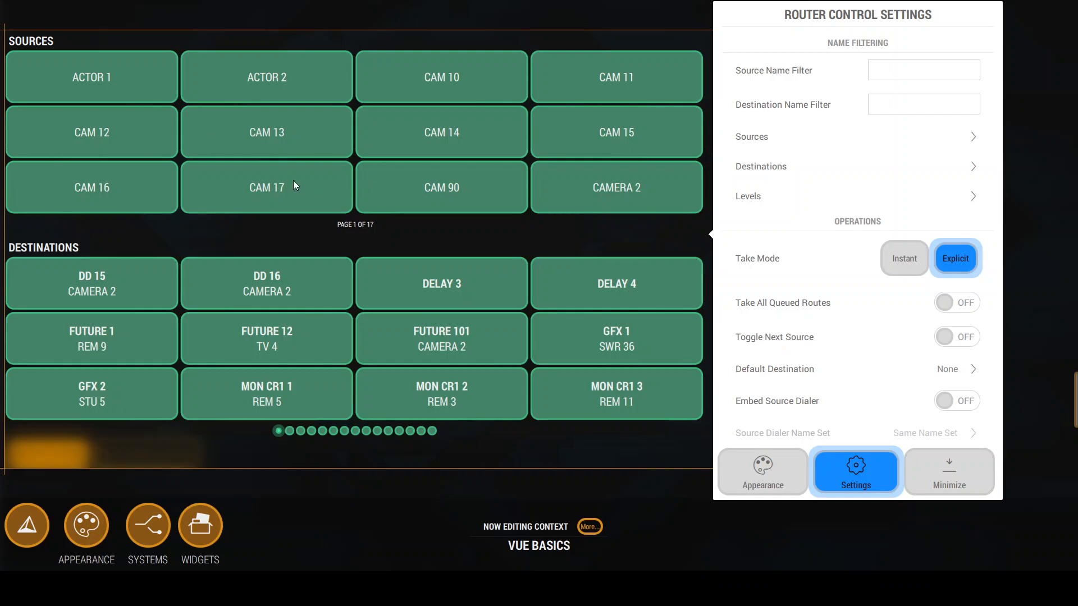
{"action": "left_click", "coordinate": [431, 228]}
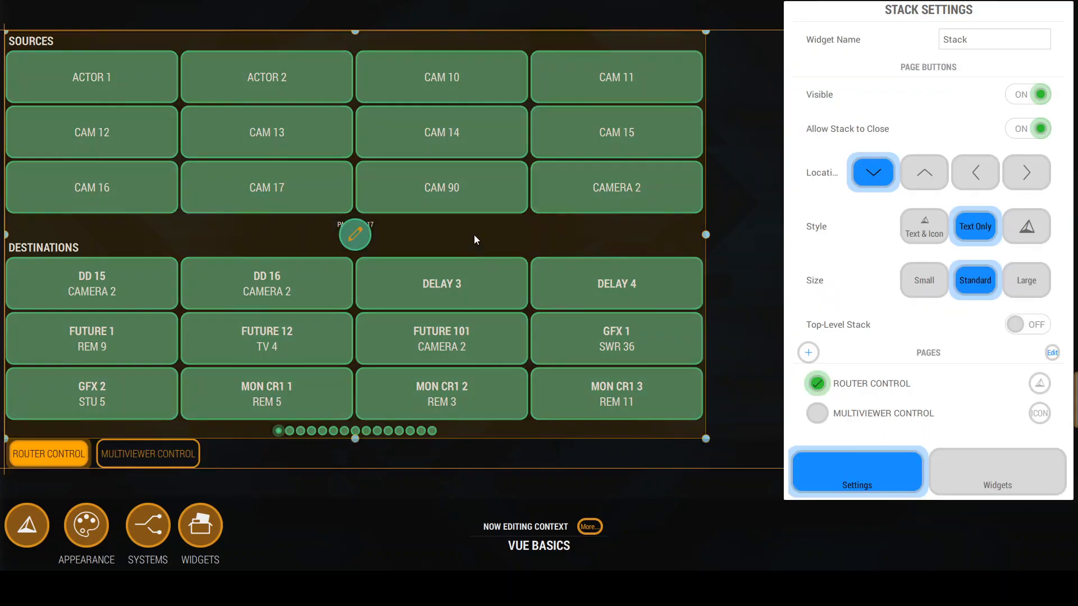
Step: Add a Router Take Button beside the Router Control widget and stretch it vertically to nearly the widget's full height
{"action": "left_click", "coordinate": [1042, 484]}
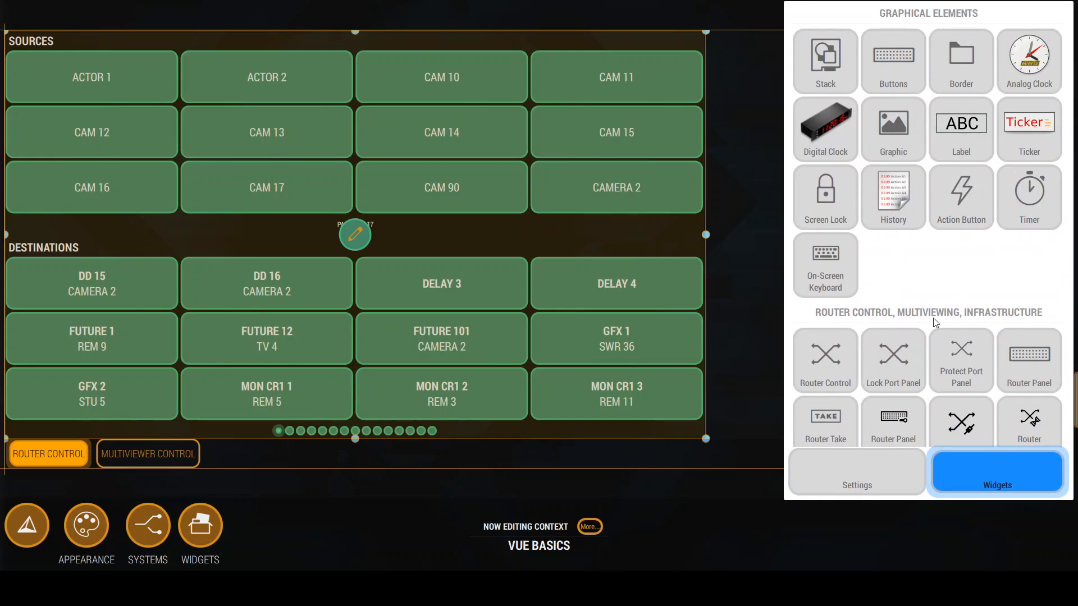
{"action": "scroll", "coordinate": [936, 321], "scroll_direction": "down", "scroll_amount": 3}
{"action": "left_click_drag", "start_coordinate": [855, 319], "coordinate": [732, 262]}
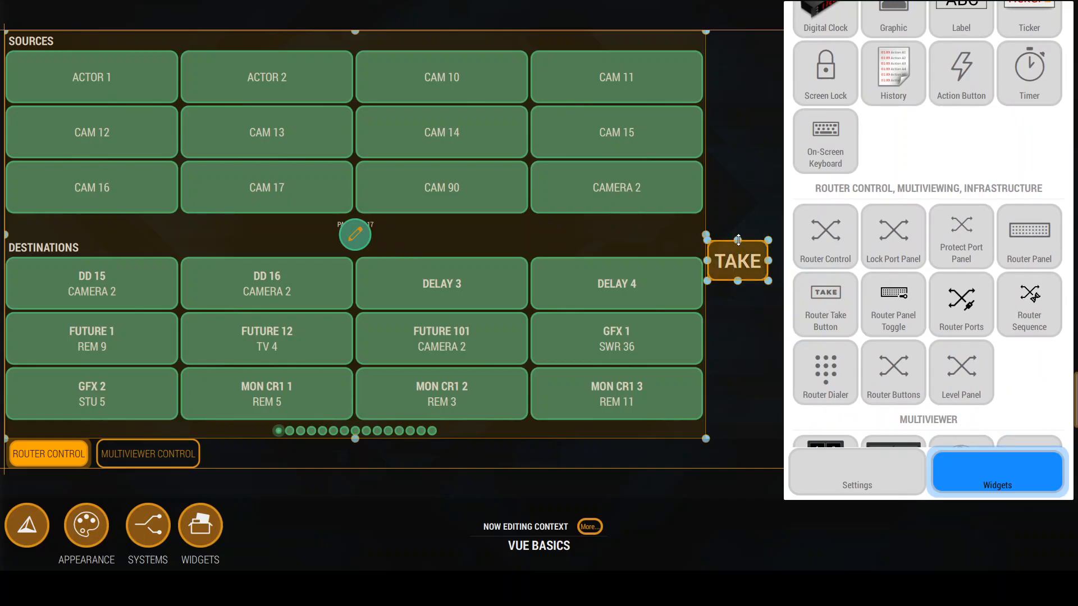
{"action": "left_click", "coordinate": [738, 246]}
{"action": "left_click_drag", "start_coordinate": [736, 228], "coordinate": [725, 62]}
{"action": "left_click_drag", "start_coordinate": [739, 225], "coordinate": [753, 389]}
{"action": "mouse_move", "coordinate": [738, 245]}
{"action": "left_mouse_down"}
{"action": "mouse_move", "coordinate": [749, 242]}
{"action": "mouse_move", "coordinate": [743, 234]}
{"action": "left_mouse_up"}
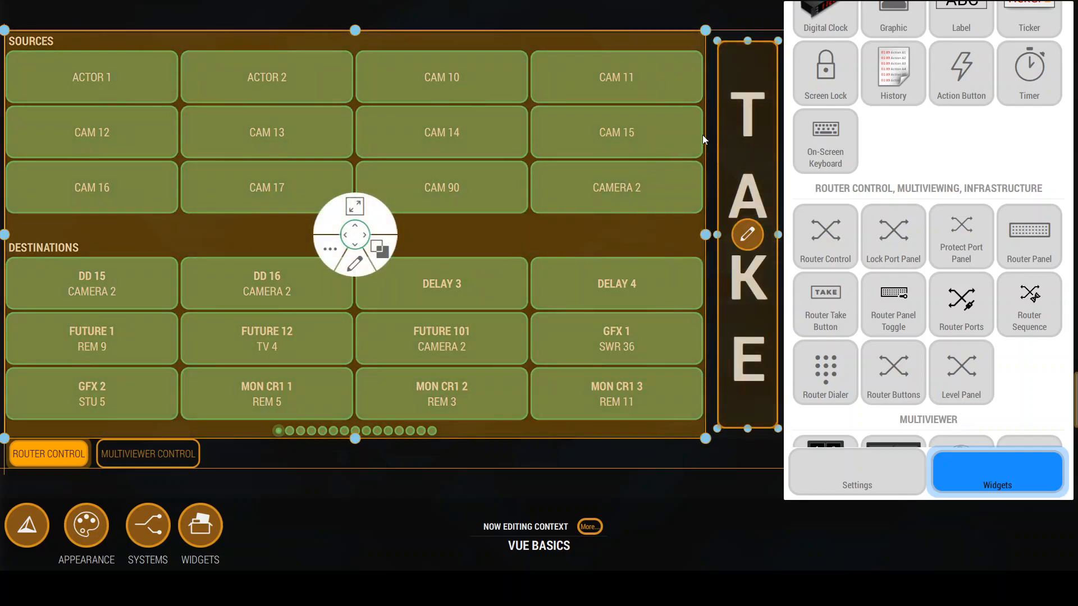
Step: Examine the additional edit options offered for the Take button and the Router Control widget
{"action": "mouse_move", "coordinate": [745, 130]}
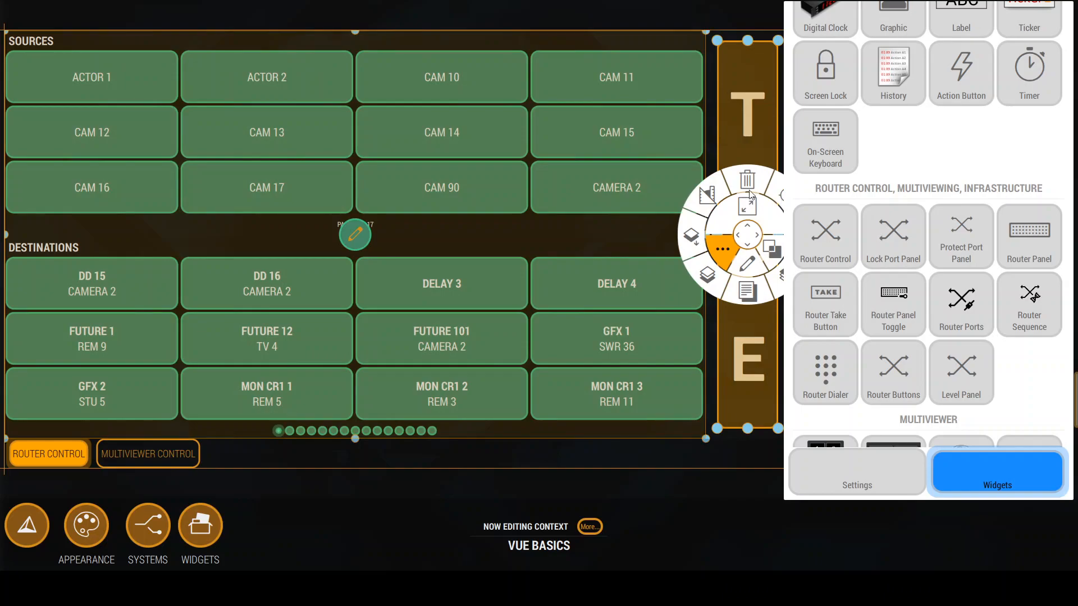
{"action": "left_click", "coordinate": [379, 197]}
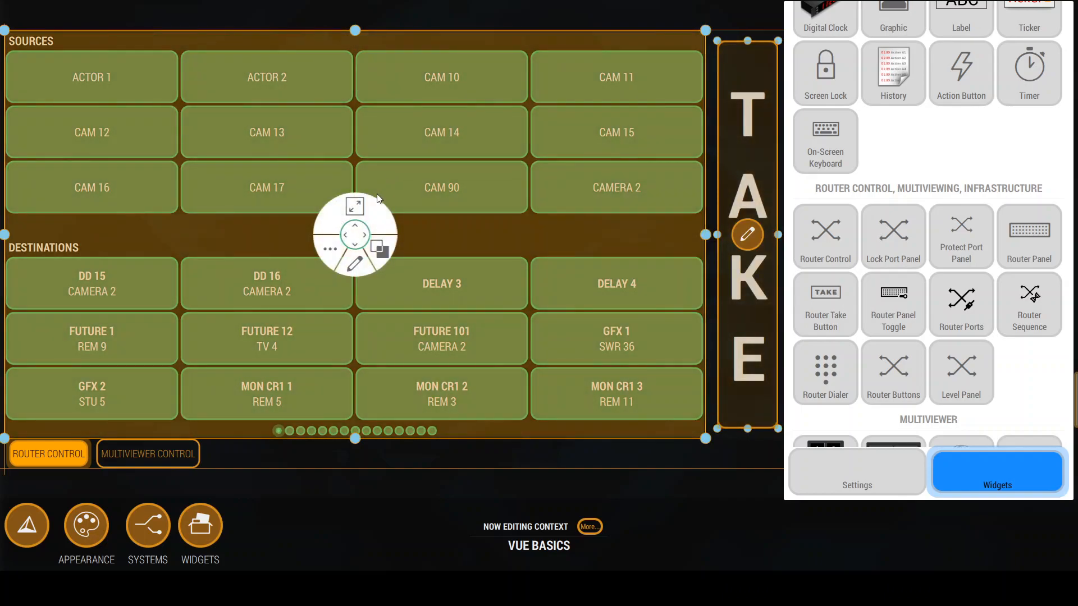
{"action": "left_click", "coordinate": [331, 252]}
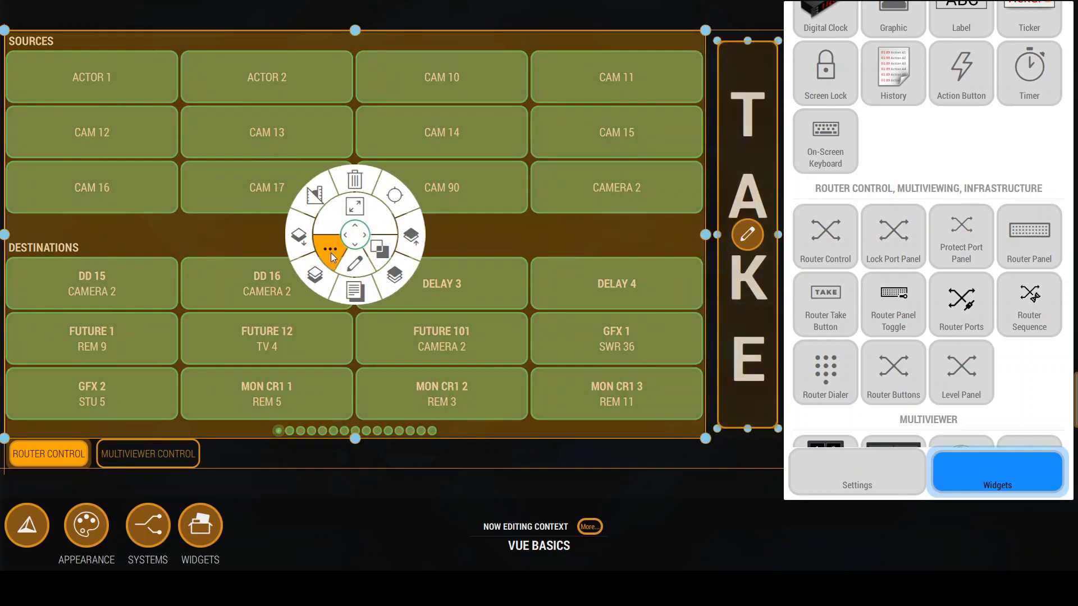
{"action": "left_click", "coordinate": [396, 199]}
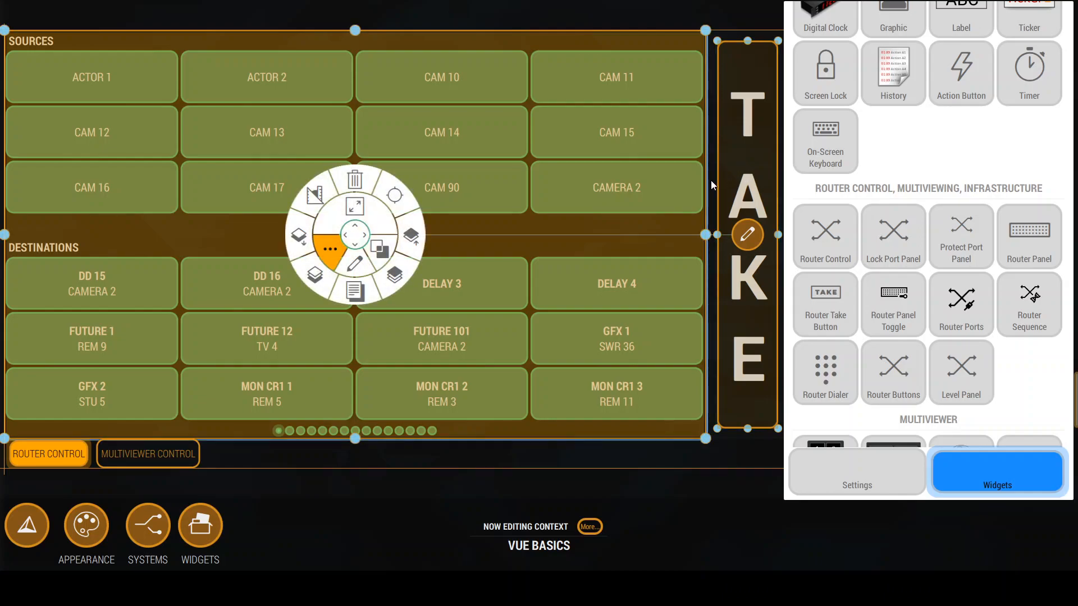
Step: Leave the stack page editing and test the panel by taking source CAMERA 3 to destination DD 16
{"action": "key", "text": "Escape"}
{"action": "key", "text": "Escape"}
{"action": "key", "text": "Escape"}
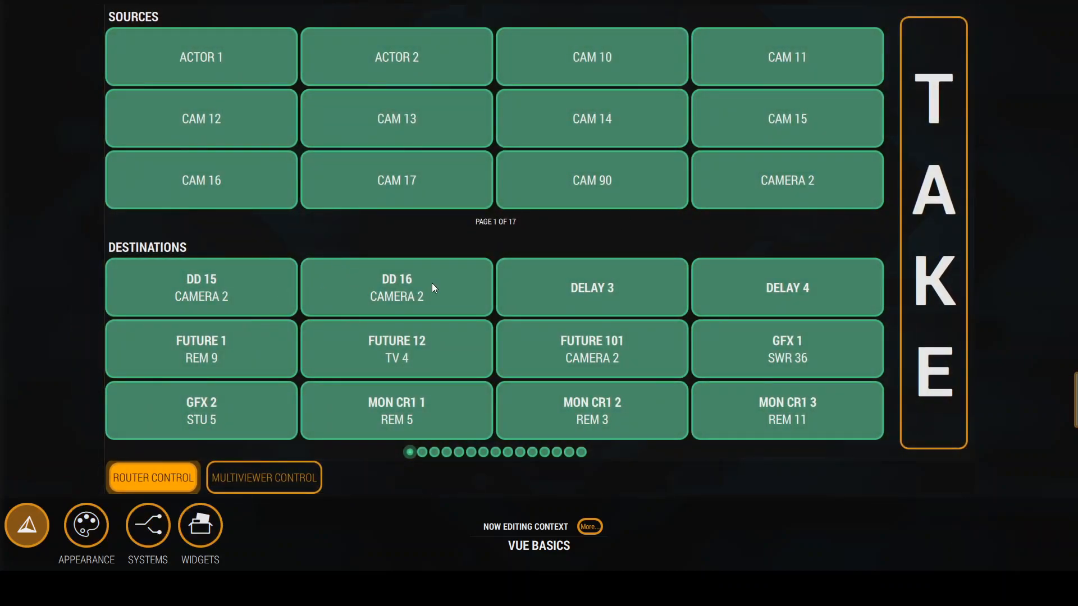
{"action": "left_click", "coordinate": [432, 287]}
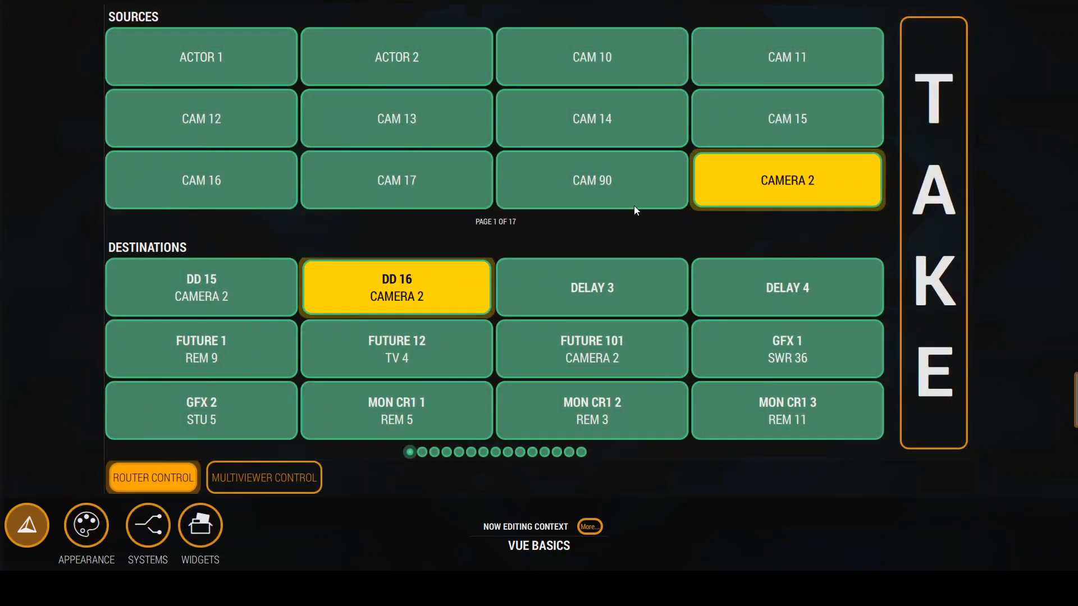
{"action": "left_click_drag", "start_coordinate": [699, 164], "coordinate": [250, 167]}
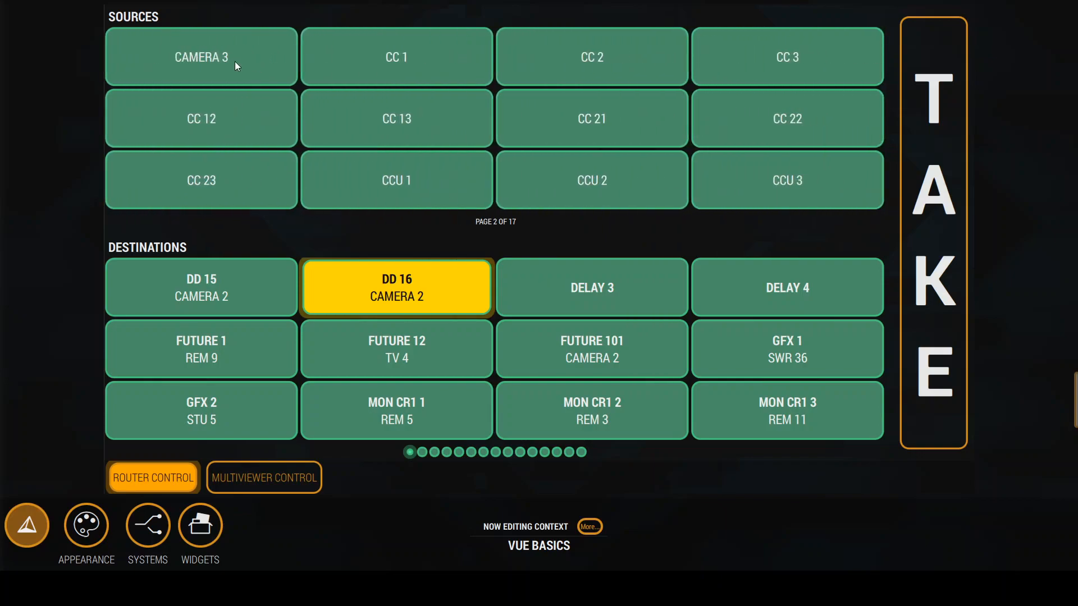
{"action": "left_click", "coordinate": [235, 62]}
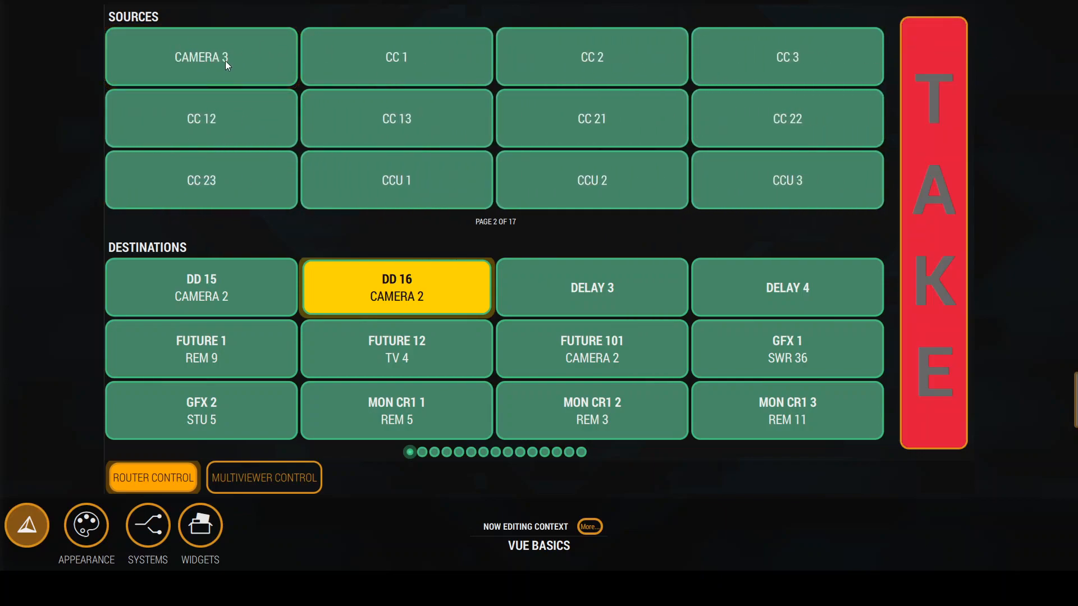
{"action": "left_click", "coordinate": [928, 214]}
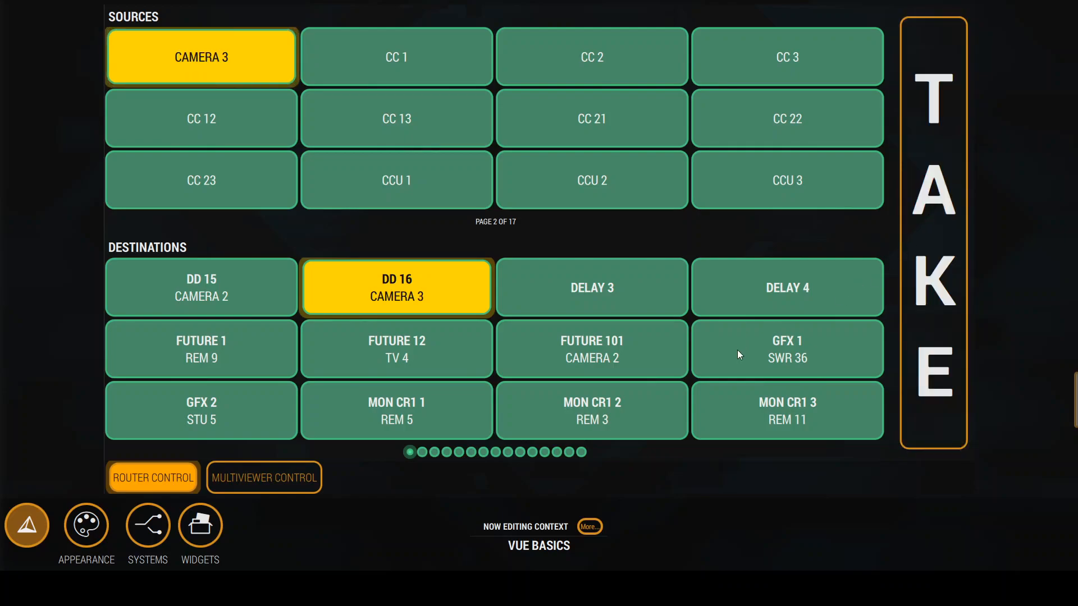
{"action": "left_click", "coordinate": [542, 551]}
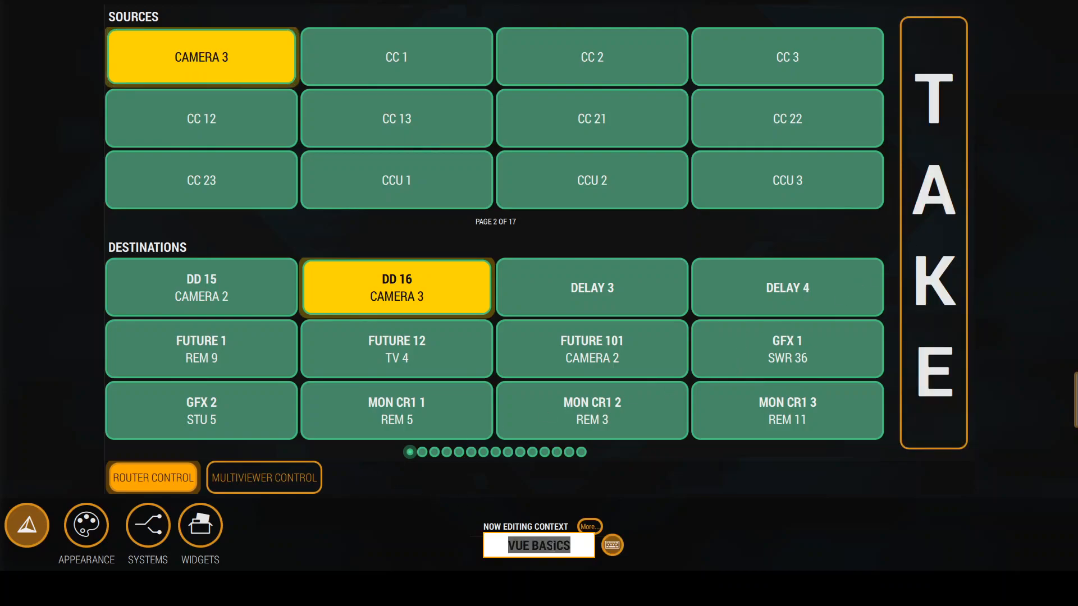
{"action": "left_click_drag", "start_coordinate": [498, 547], "coordinate": [576, 547]}
{"action": "left_click", "coordinate": [32, 370]}
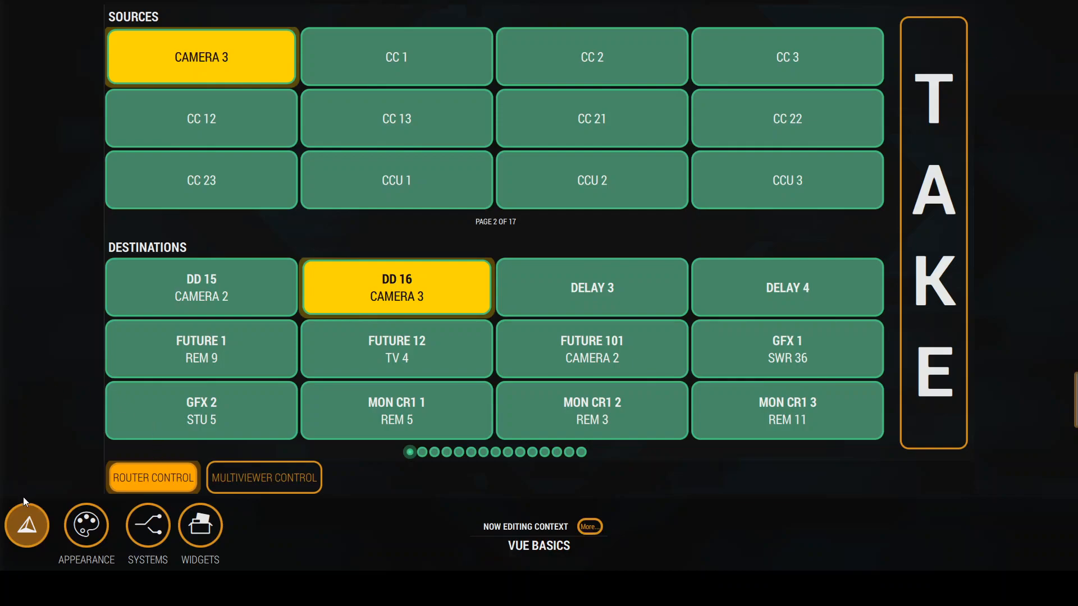
Step: Shrink the whole stack slightly by moving its upper edge down, leaving a small gap above the sources
{"action": "left_click", "coordinate": [49, 474]}
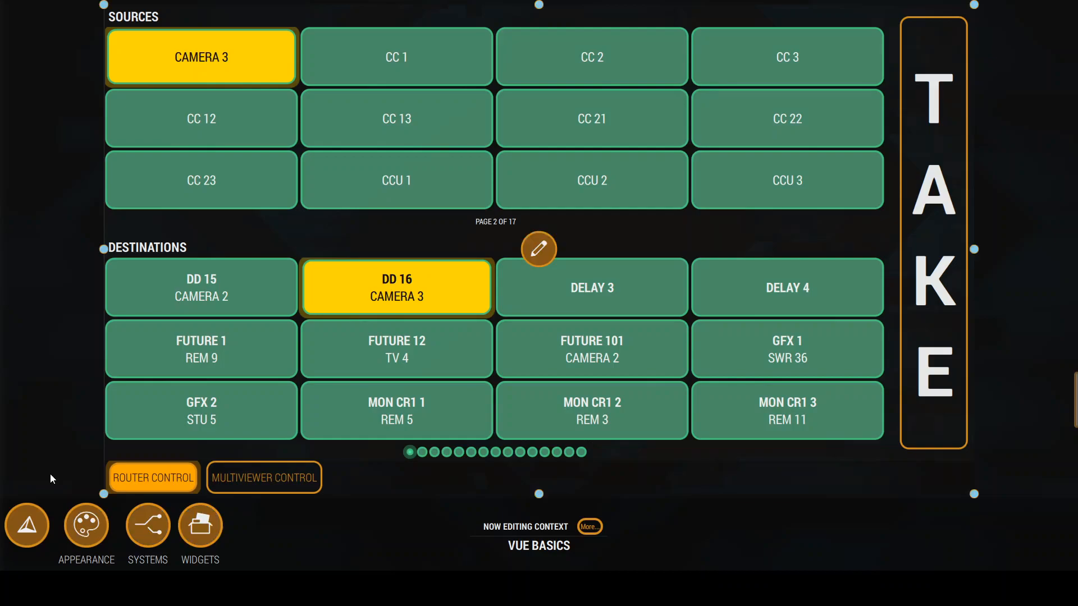
{"action": "left_click", "coordinate": [530, 257]}
{"action": "left_click", "coordinate": [537, 221]}
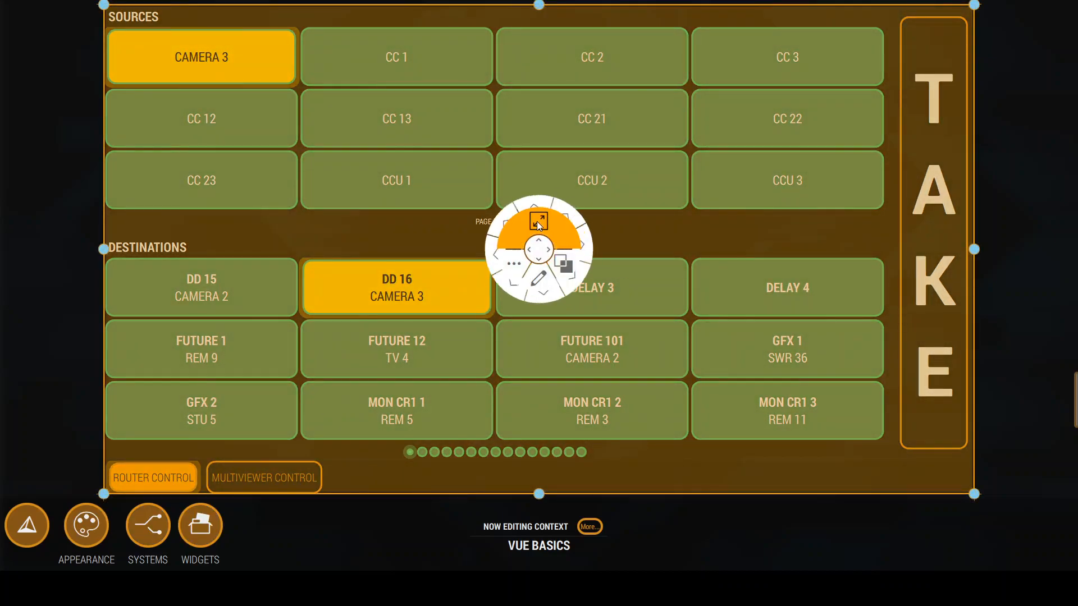
{"action": "left_click_drag", "start_coordinate": [540, 196], "coordinate": [541, 203]}
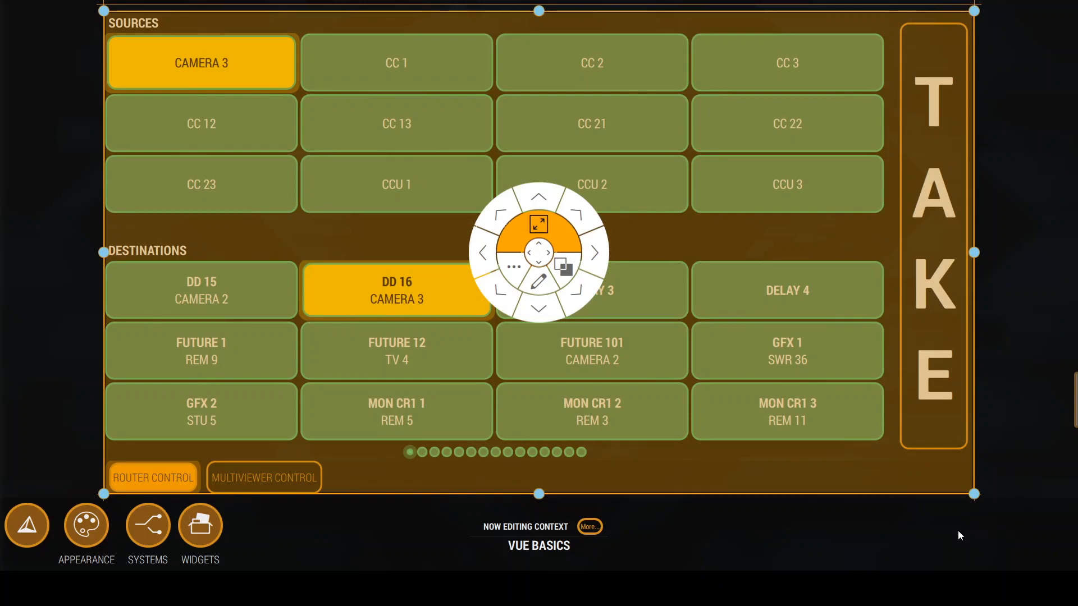
Step: Deselect the stack, save the VUE BASICS context and exit Design Studio
{"action": "left_click", "coordinate": [50, 342]}
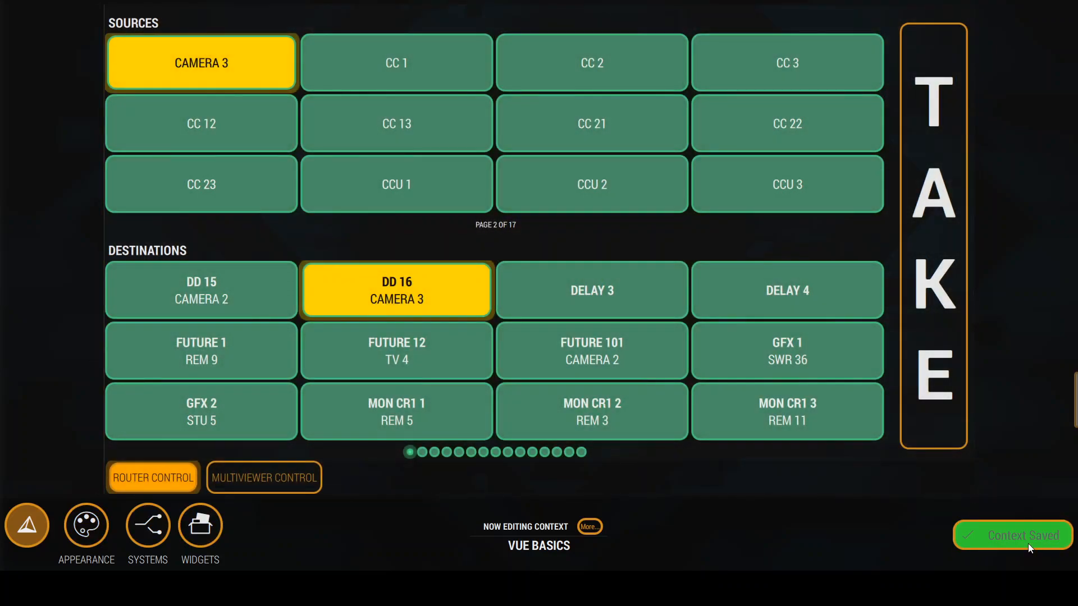
{"action": "left_click", "coordinate": [28, 526]}
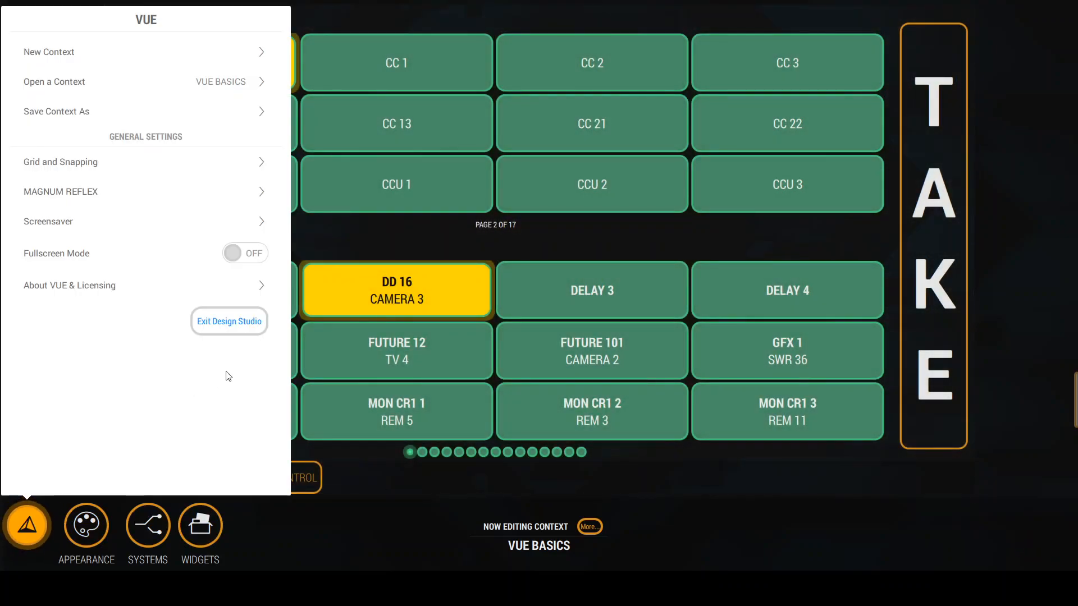
{"action": "left_click", "coordinate": [229, 321]}
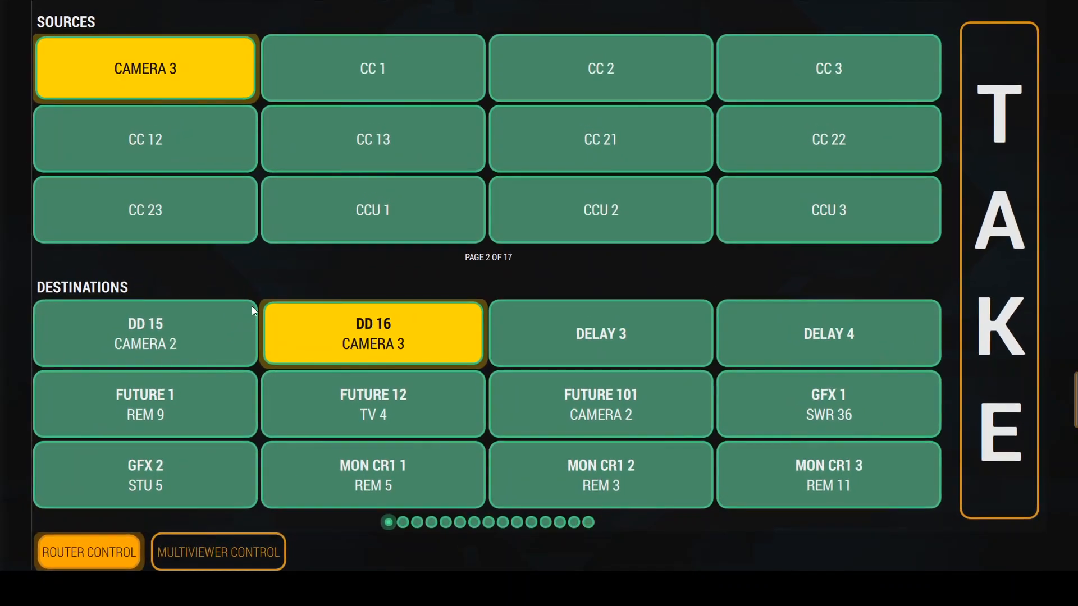